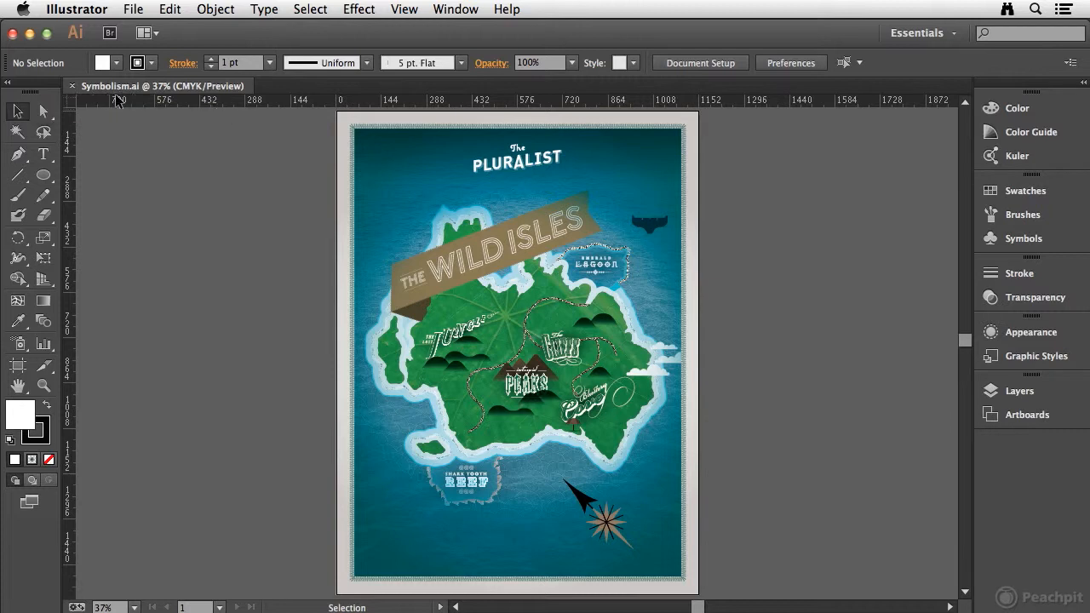
pyautogui.click(1060, 393)
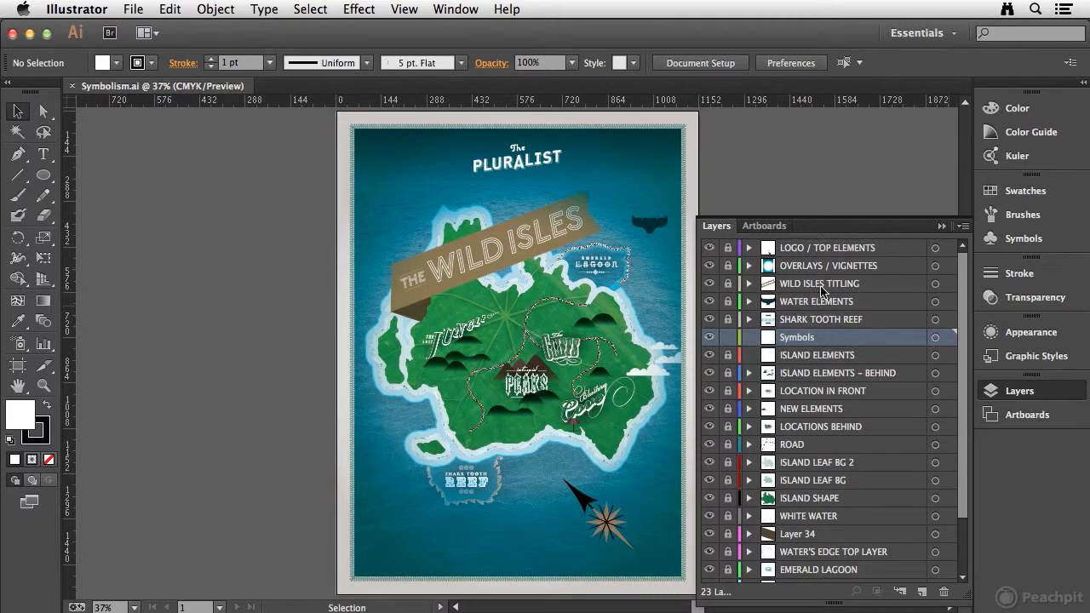
pyautogui.click(1019, 391)
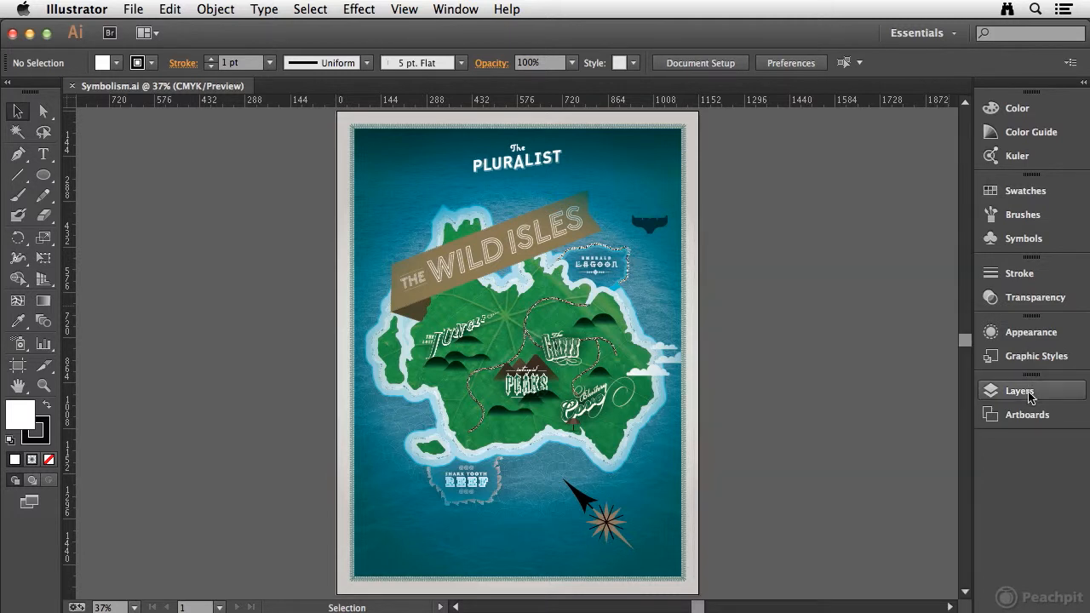
# Detach the symbolism tools into a floating tool palette and make the Symbol Sprayer brush smaller.
pyautogui.click(19, 345)
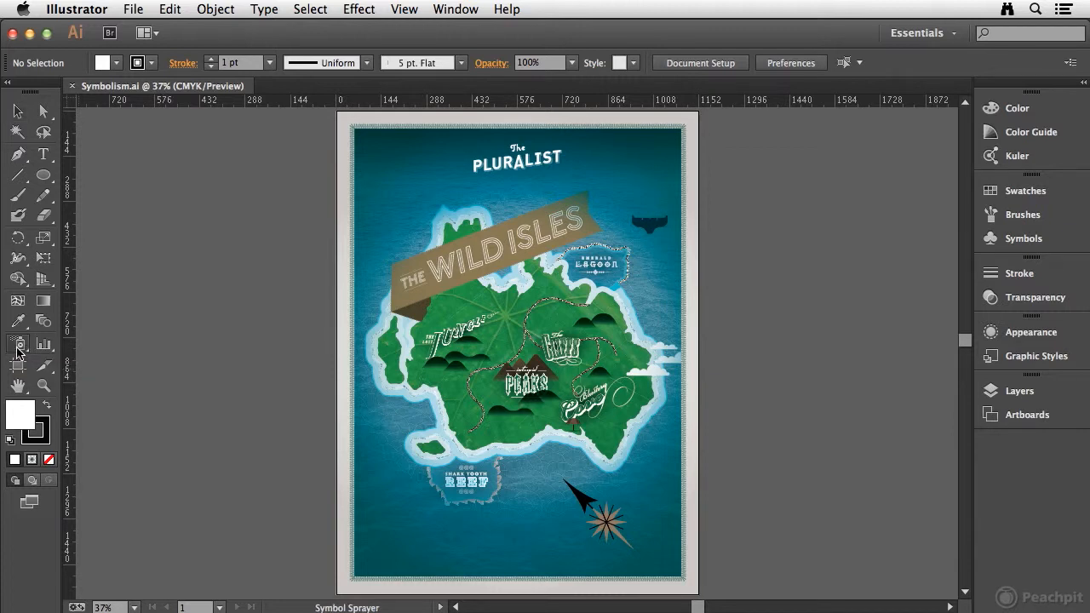
pyautogui.click(20, 345)
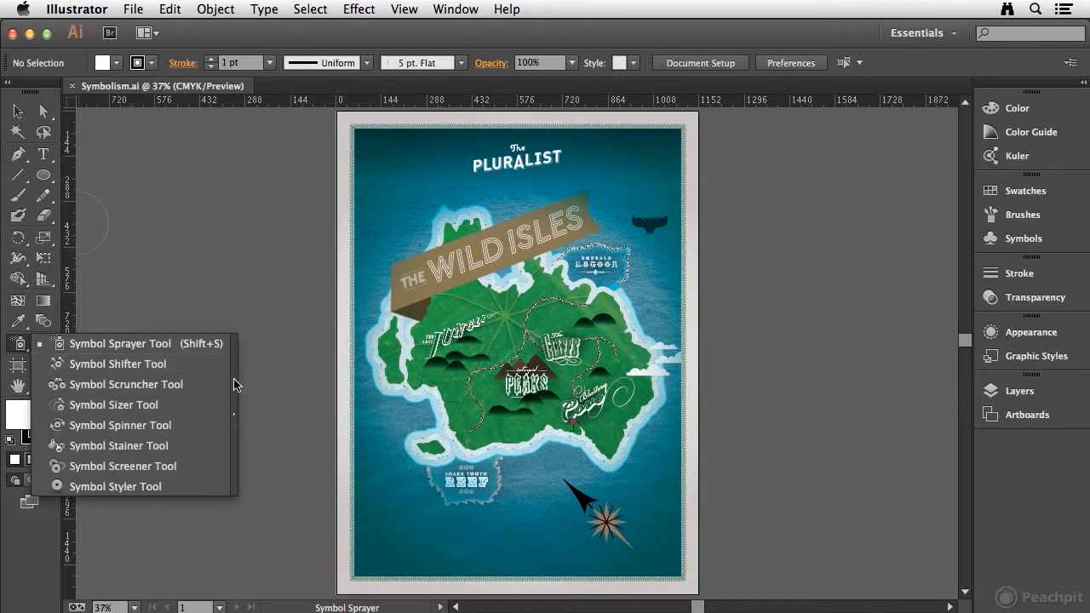
pyautogui.click(235, 382)
pyautogui.moveTo(148, 360); pyautogui.dragTo(202, 353)
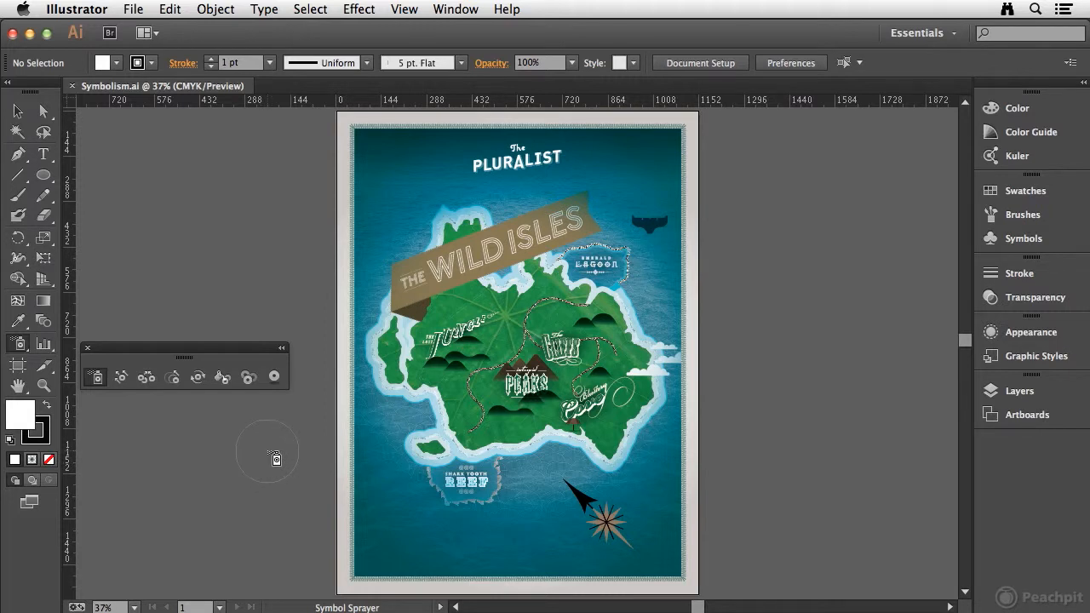
pyautogui.press('[')
pyautogui.press('[')
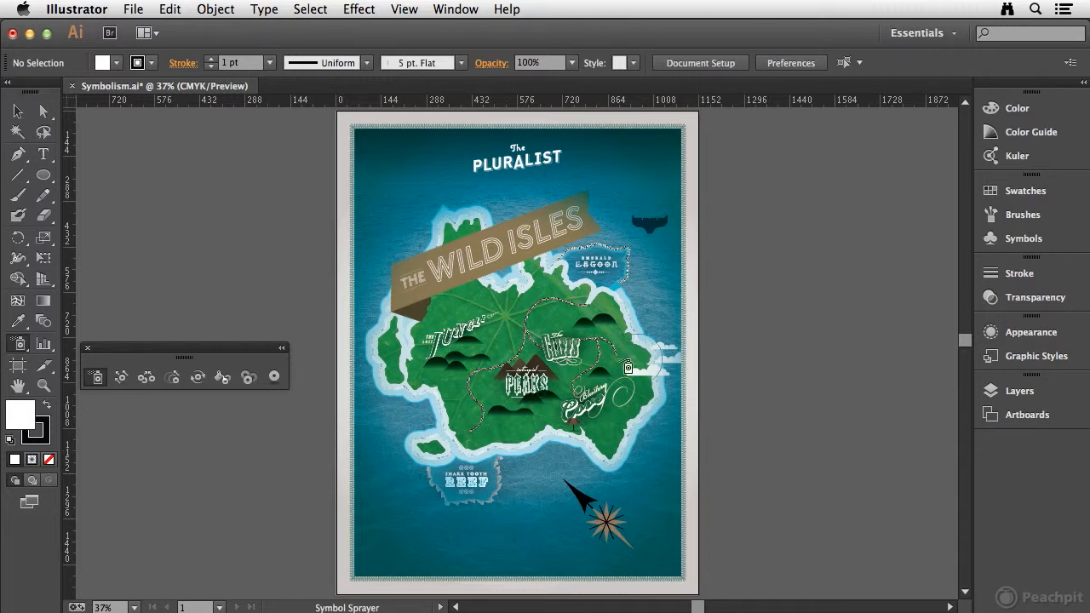
# Examine the Symbolism Tools Options for each of the eight symbolism tools, from Symbol Sprayer to Symbol Styler, without changing any setting.
pyautogui.doubleClick(94, 378)
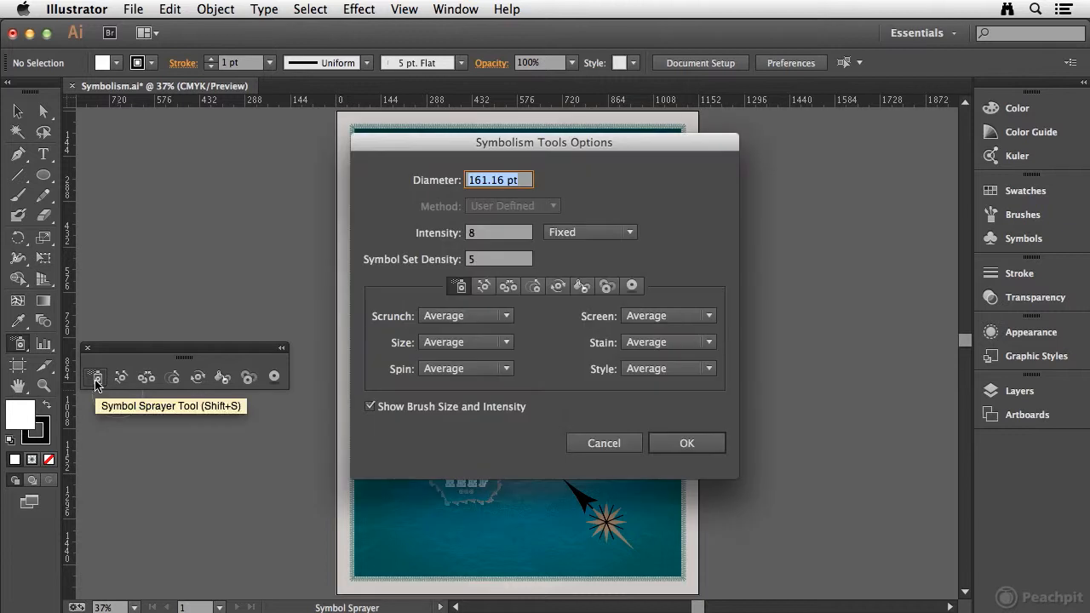
pyautogui.moveTo(562, 155); pyautogui.dragTo(539, 183)
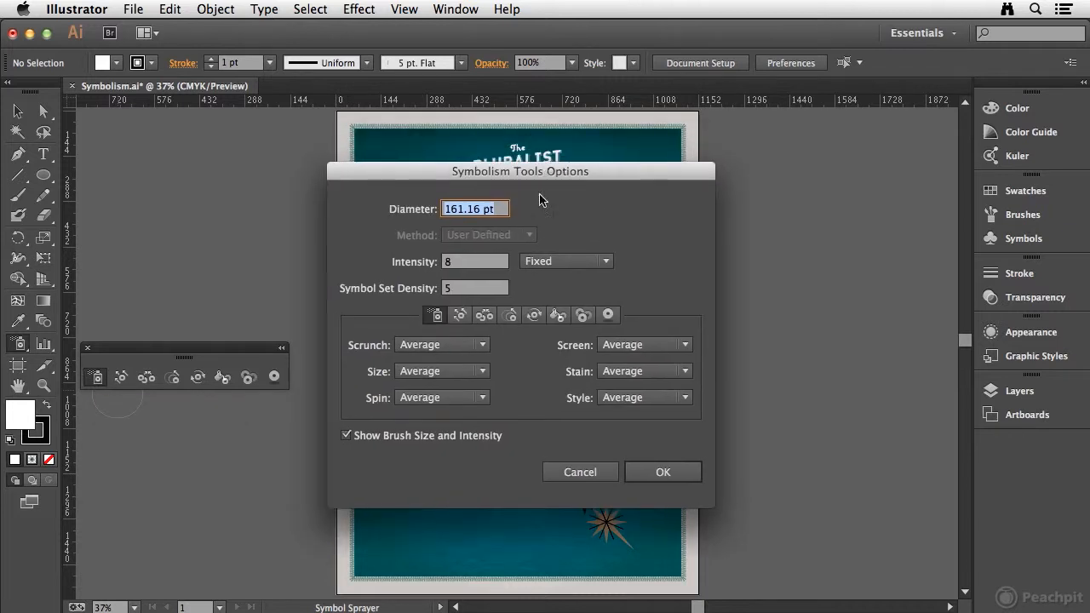
pyautogui.click(460, 317)
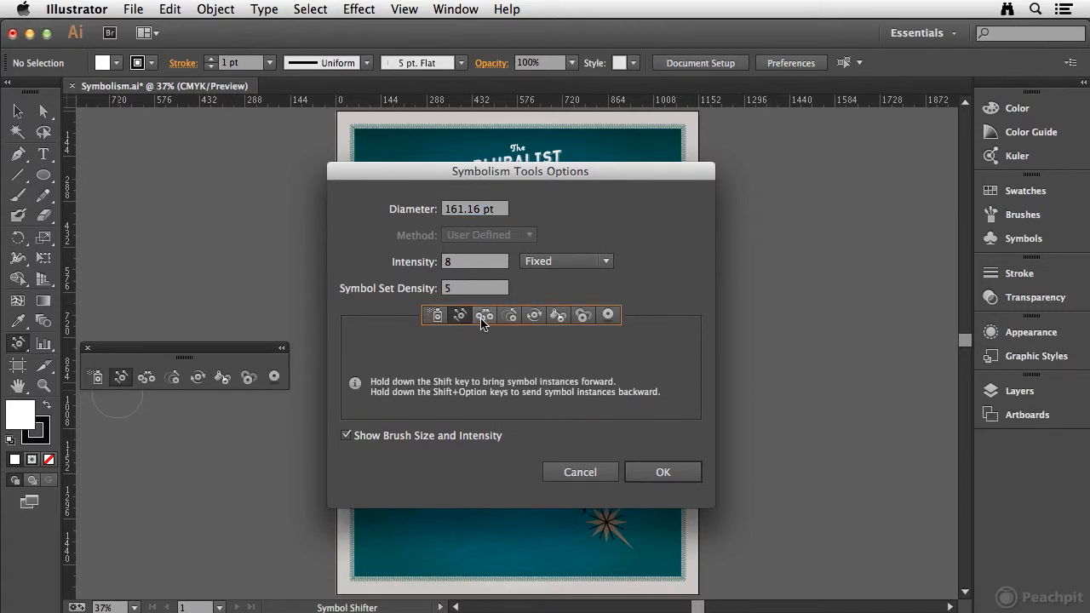
pyautogui.click(485, 319)
pyautogui.click(509, 321)
pyautogui.click(534, 317)
pyautogui.click(558, 317)
pyautogui.click(584, 317)
pyautogui.click(608, 315)
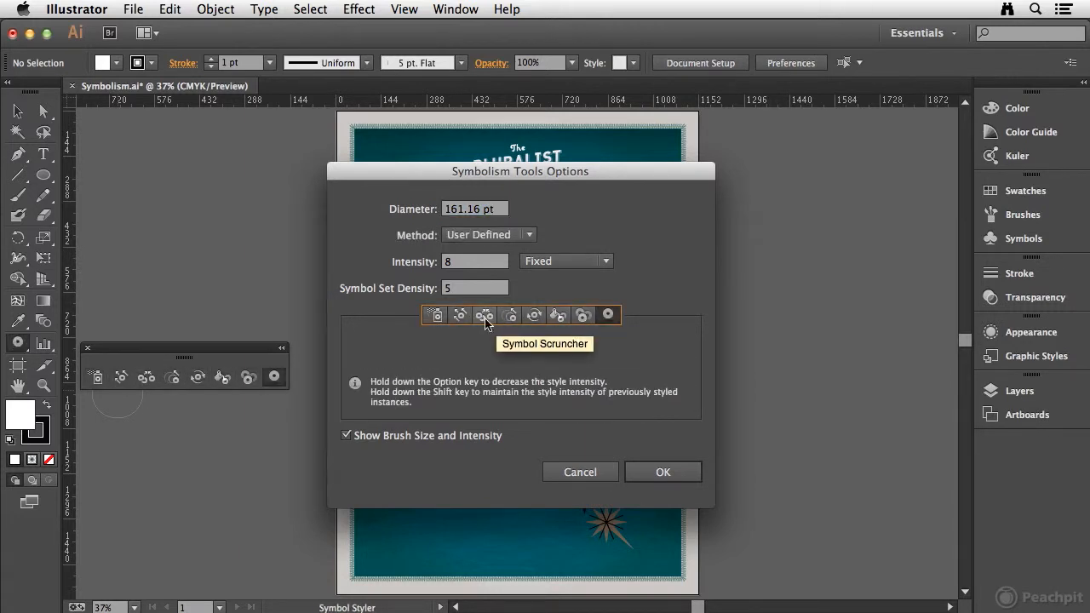
pyautogui.click(436, 316)
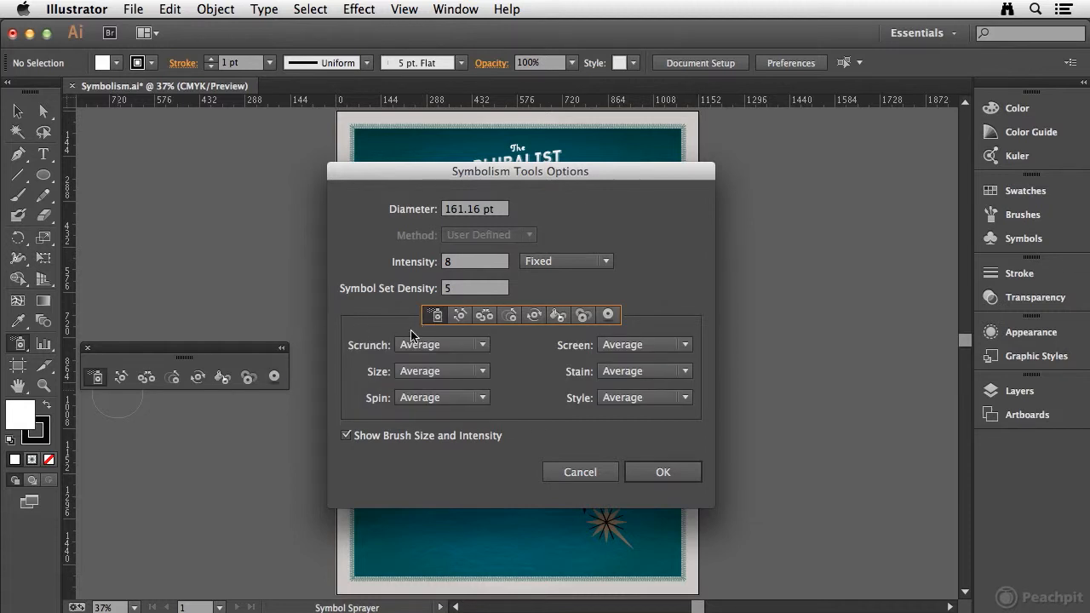
pyautogui.click(584, 472)
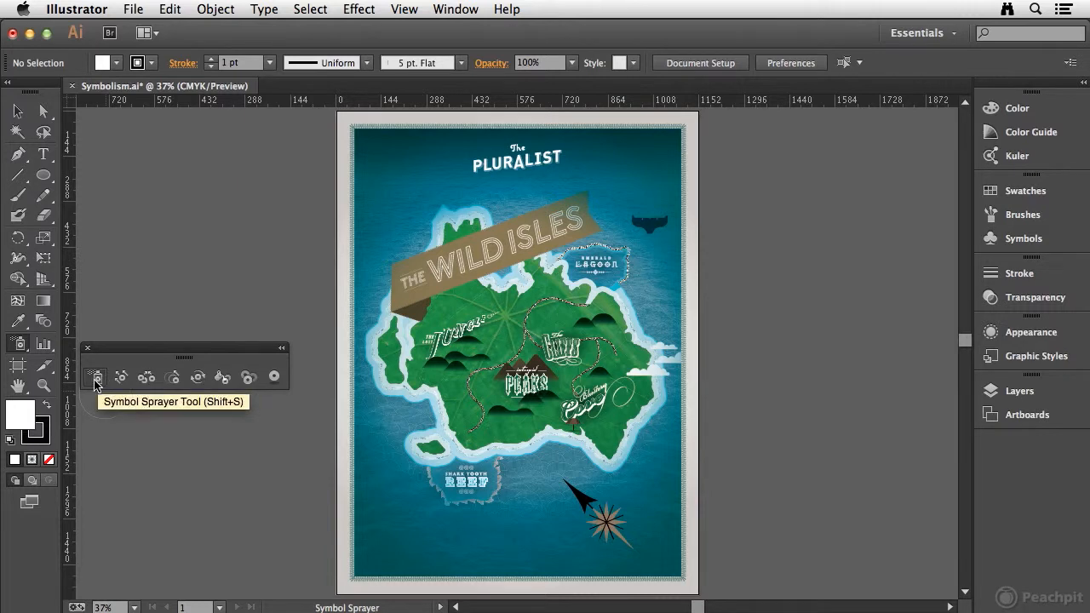
# Spray four separate instances of the Sailboat symbol in the water southwest of Shark Tooth Reef.
pyautogui.click(1035, 238)
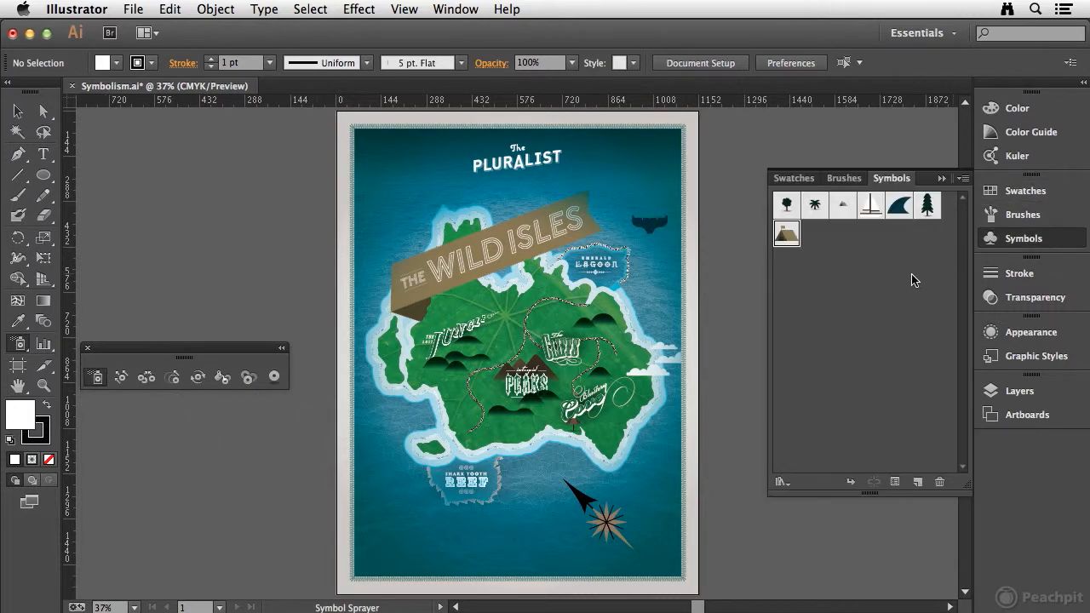
pyautogui.click(872, 210)
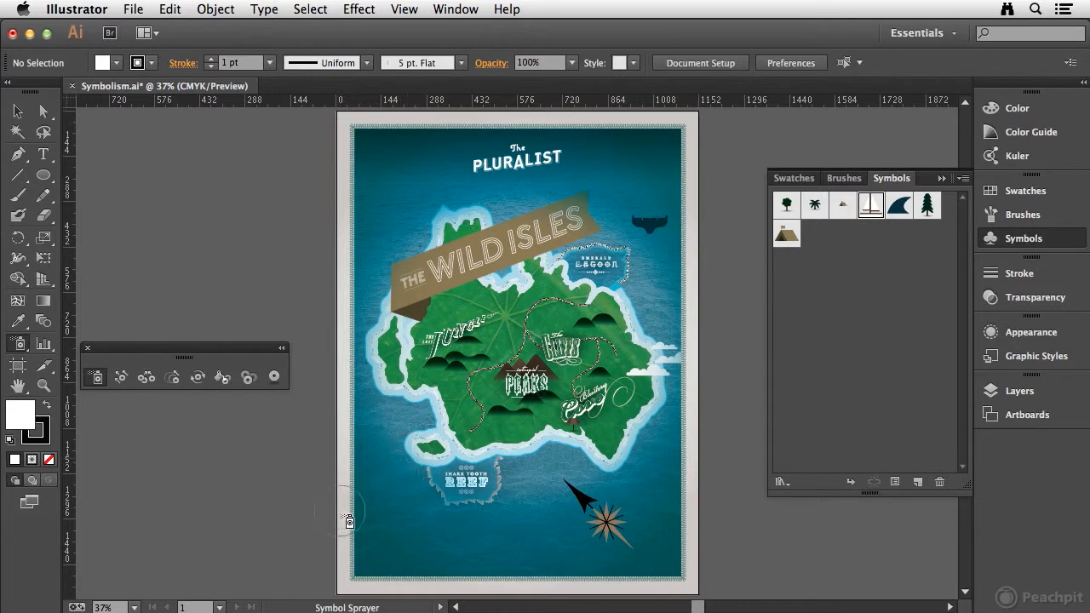
pyautogui.moveTo(459, 511); pyautogui.dragTo(535, 587)
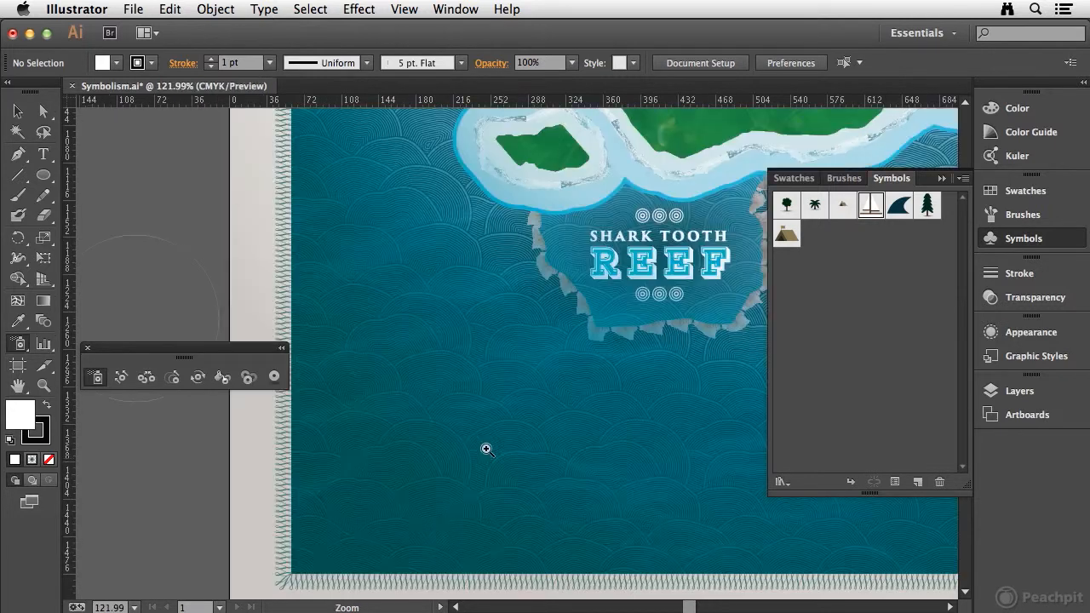
pyautogui.moveTo(462, 432); pyautogui.dragTo(503, 411)
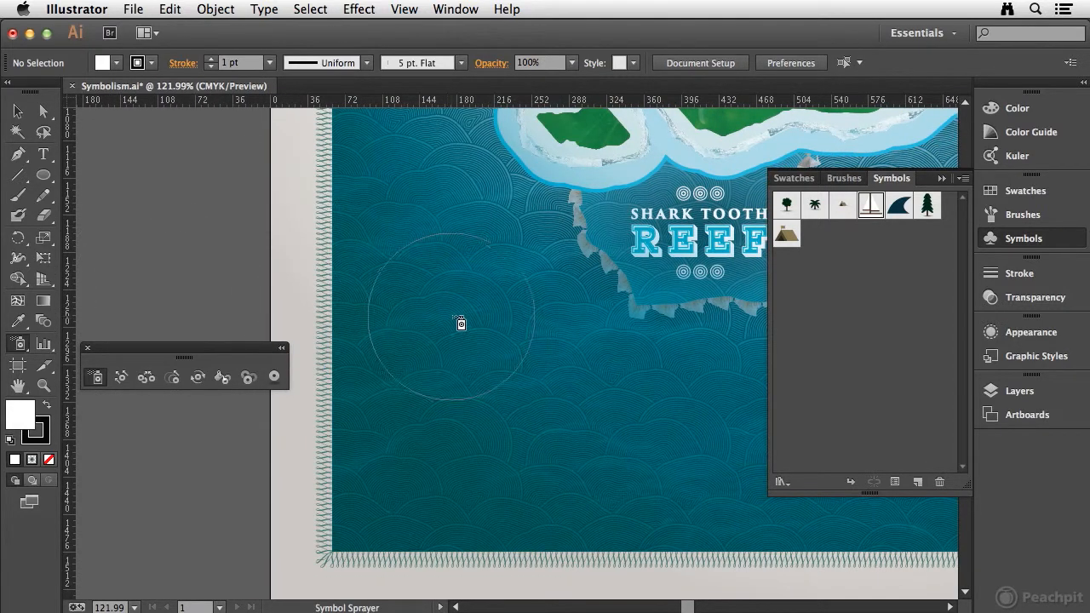
pyautogui.click(422, 300)
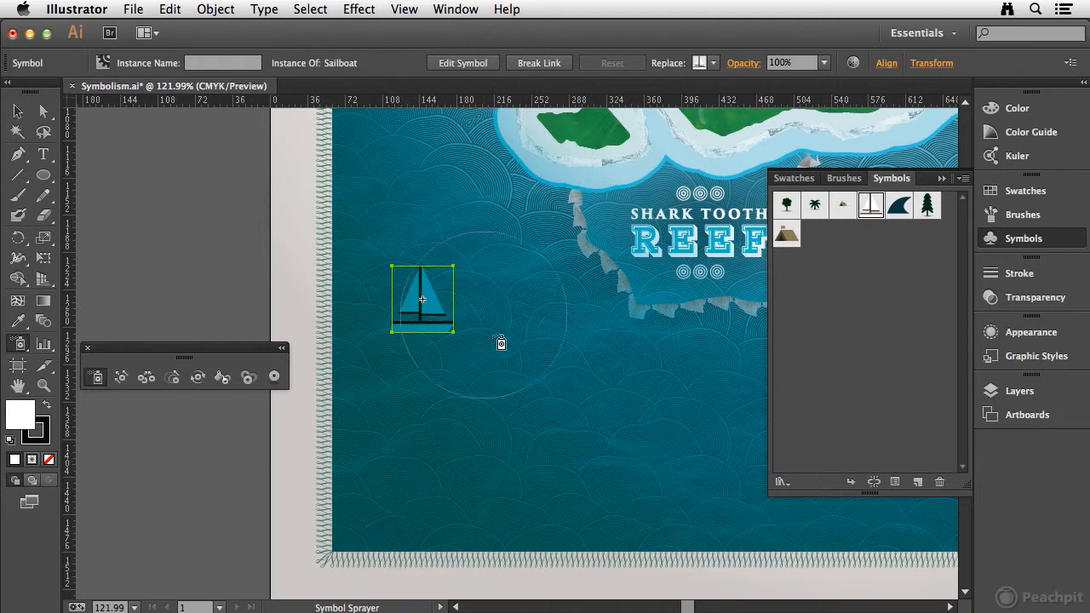
pyautogui.click(541, 328)
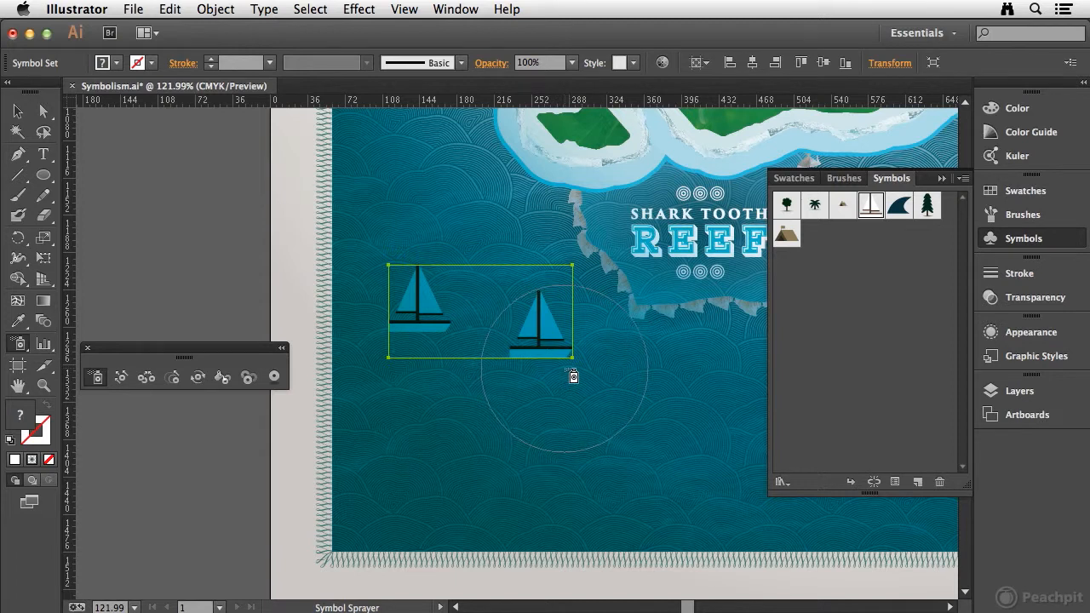
pyautogui.click(448, 386)
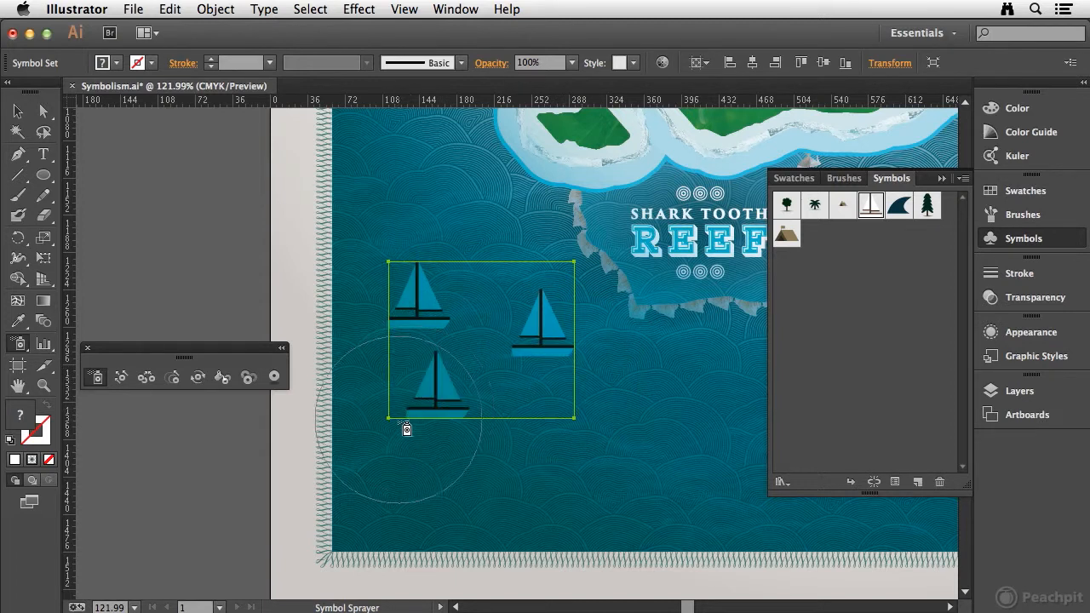
pyautogui.click(477, 433)
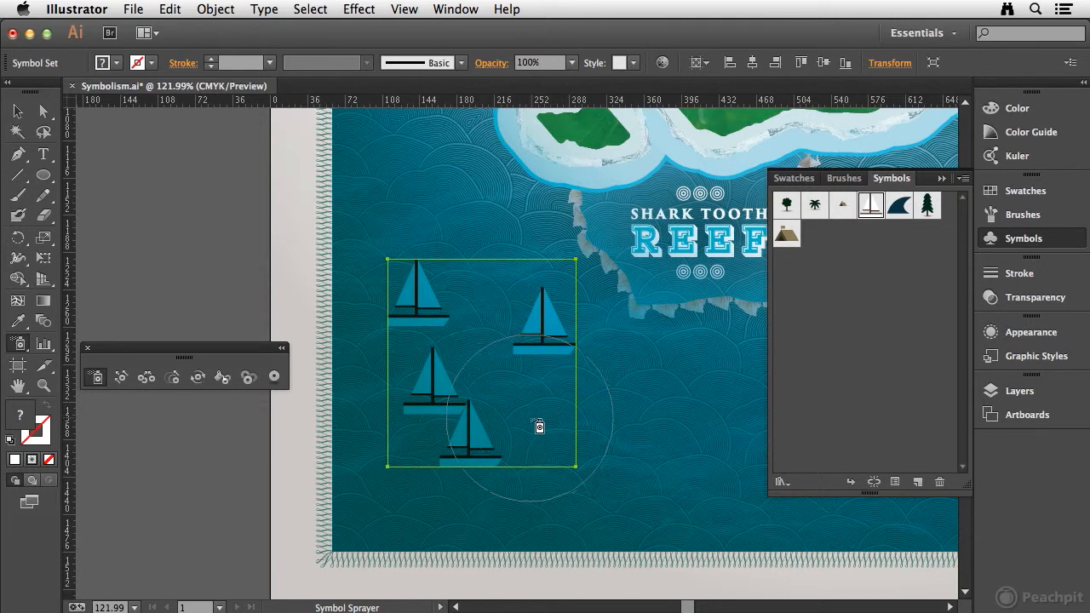
# Try spraying a continuous trail of sailboats toward the southern edge of the map and undo it.
pyautogui.moveTo(523, 443)
pyautogui.mouseDown()
pyautogui.moveTo(621, 414)
pyautogui.moveTo(610, 462)
pyautogui.moveTo(684, 456)
pyautogui.moveTo(674, 489)
pyautogui.moveTo(805, 520)
pyautogui.mouseUp()
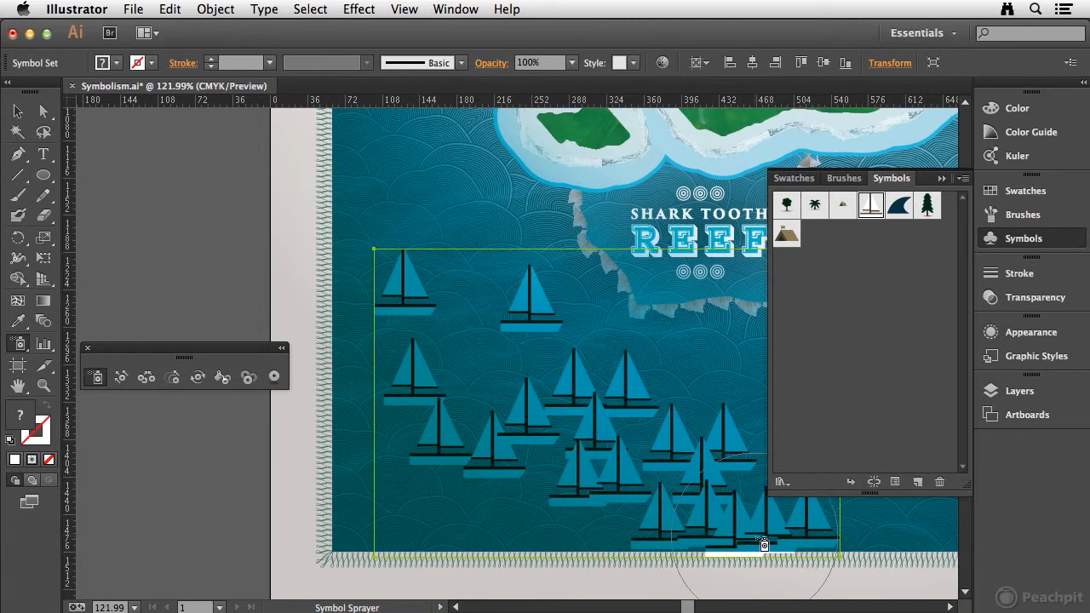
pyautogui.press('v')
pyautogui.hotkey('ctrl', 'z')
pyautogui.hotkey('shift', 's')
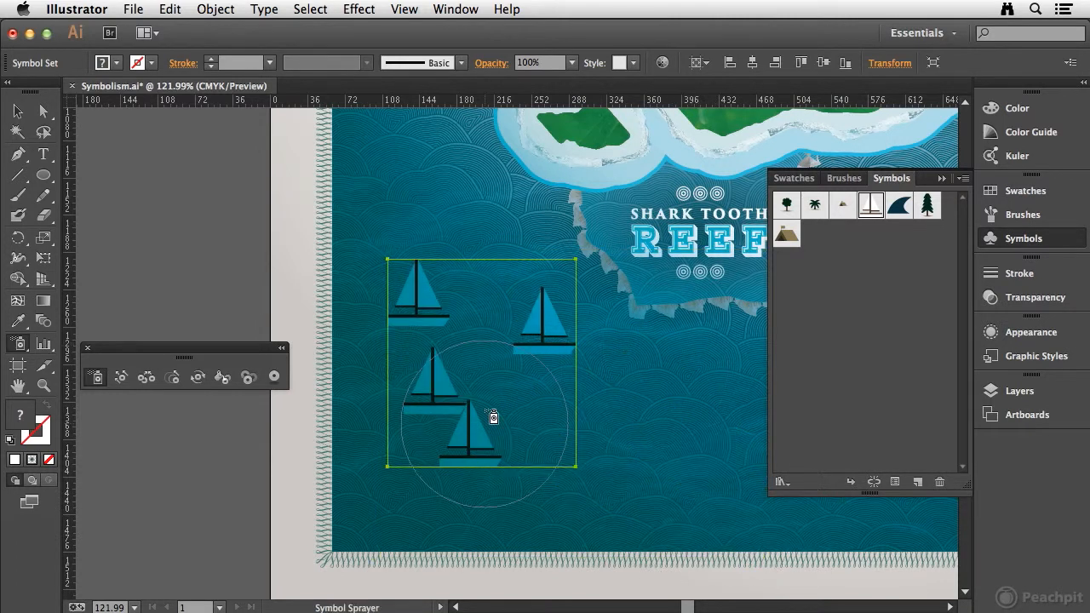
# Spray a fifth sailboat below the easternmost one and reposition the three lower boats with the Symbol Shifter.
pyautogui.click(554, 423)
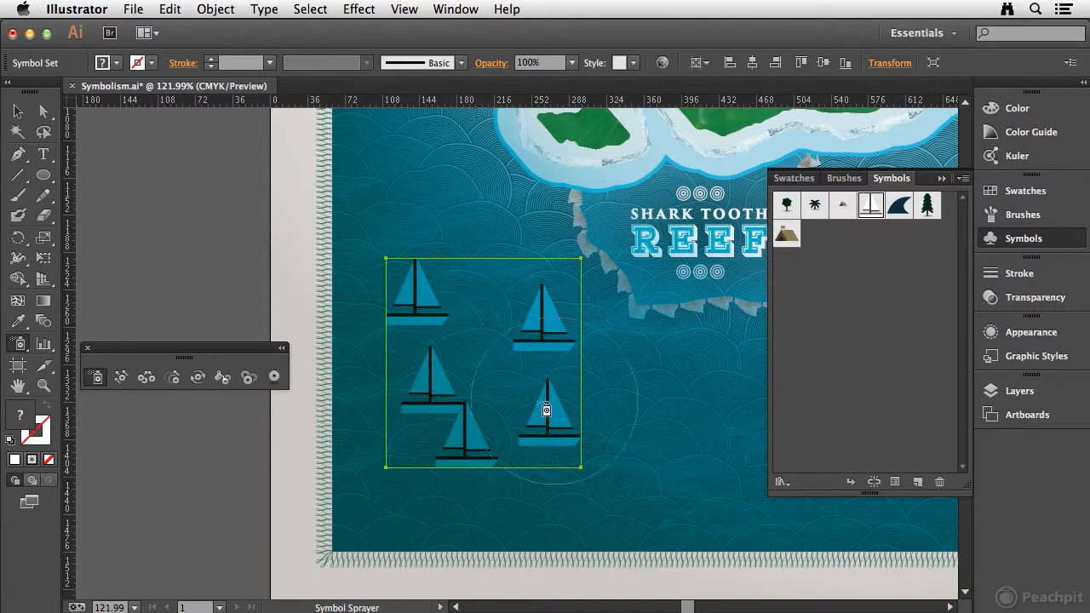
pyautogui.click(122, 379)
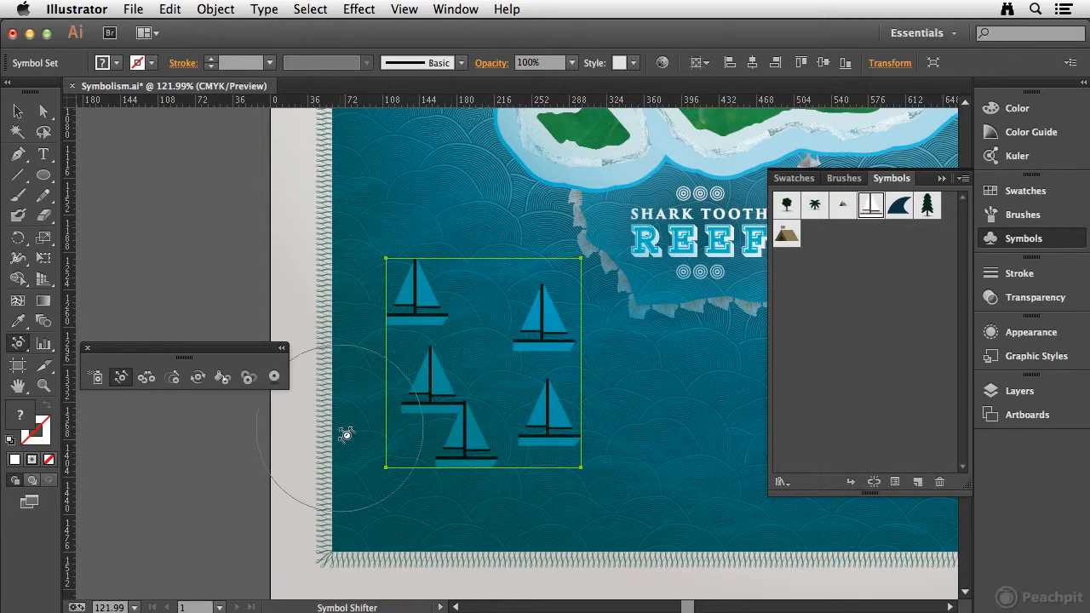
pyautogui.keyDown('super'); pyautogui.click(235, 436); pyautogui.keyUp('super')
pyautogui.keyDown('super'); pyautogui.click(432, 375); pyautogui.keyUp('super')
pyautogui.moveTo(431, 378)
pyautogui.mouseDown()
pyautogui.moveTo(466, 372)
pyautogui.moveTo(457, 433)
pyautogui.moveTo(396, 442)
pyautogui.mouseUp()
pyautogui.moveTo(550, 416); pyautogui.dragTo(513, 413)
pyautogui.moveTo(464, 383); pyautogui.dragTo(448, 398)
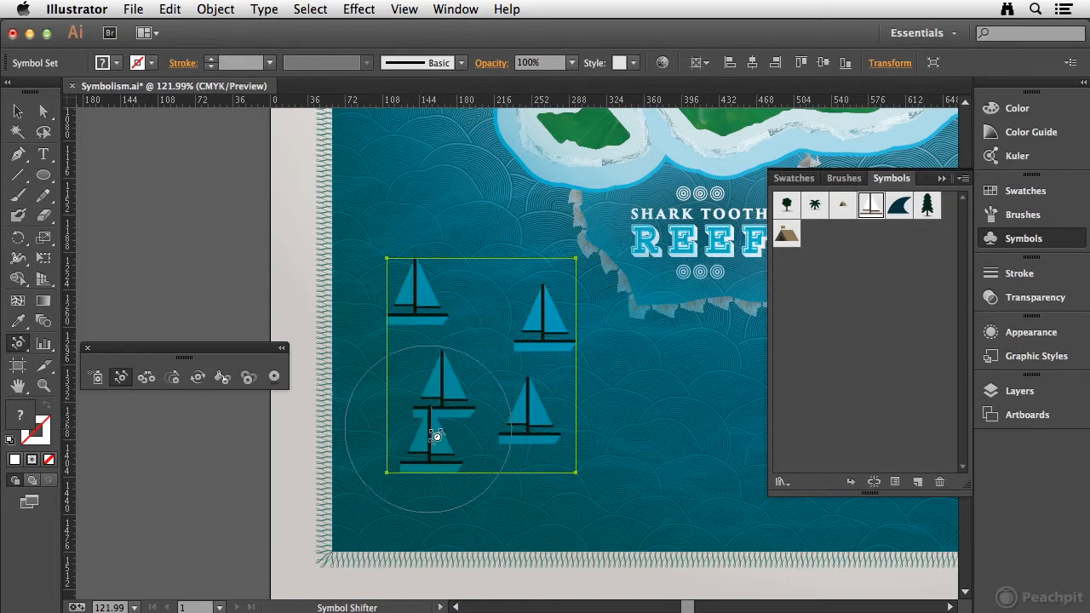
# Shift the two upper sailboats slightly westward and the lower-right sailboat slightly eastward.
pyautogui.keyDown('shift'); pyautogui.click(444, 384); pyautogui.keyUp('shift')
pyautogui.moveTo(425, 297)
pyautogui.mouseDown()
pyautogui.moveTo(405, 316)
pyautogui.moveTo(385, 294)
pyautogui.mouseUp()
pyautogui.moveTo(543, 329); pyautogui.dragTo(508, 325)
pyautogui.moveTo(525, 413); pyautogui.dragTo(558, 415)
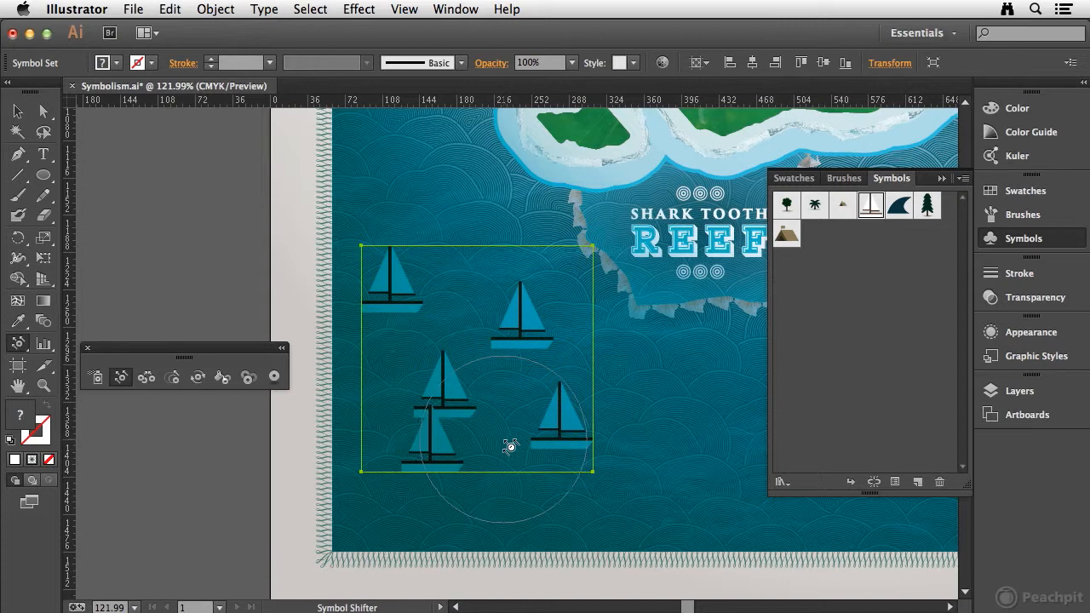
# Scatter the sailboats using the Symbol Scruncher with an enlarged brush, undo that, and draw the boats slightly closer together.
pyautogui.click(146, 380)
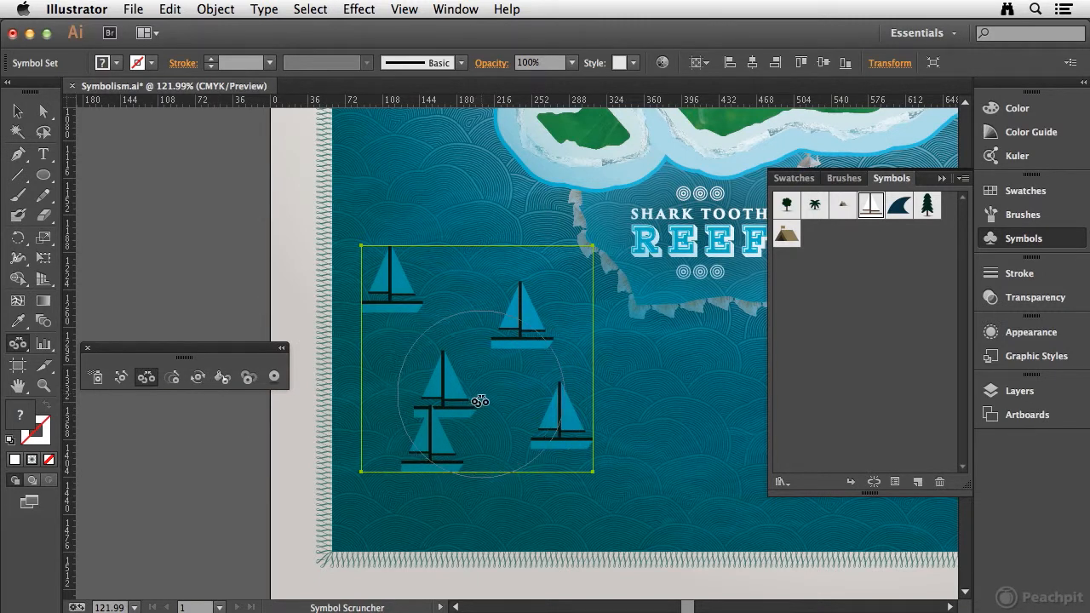
pyautogui.press(']')
pyautogui.press(']')
pyautogui.press(']')
pyautogui.press(']')
pyautogui.press(']')
pyautogui.press(']')
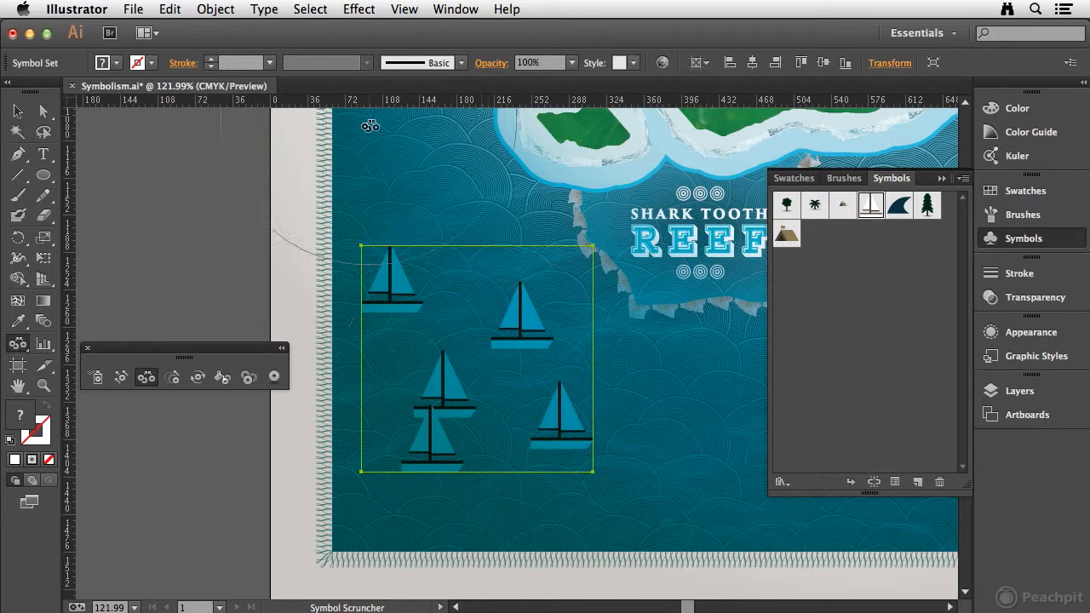
pyautogui.moveTo(471, 369)
pyautogui.mouseDown()
pyautogui.moveTo(471, 380)
pyautogui.moveTo(445, 384)
pyautogui.mouseUp()
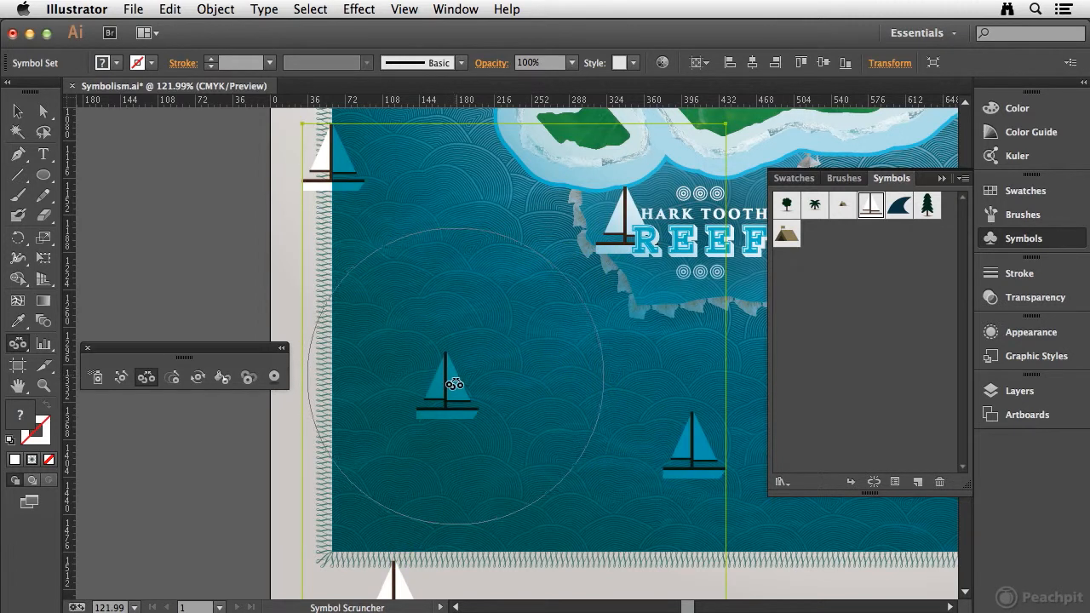
pyautogui.press('super+z')
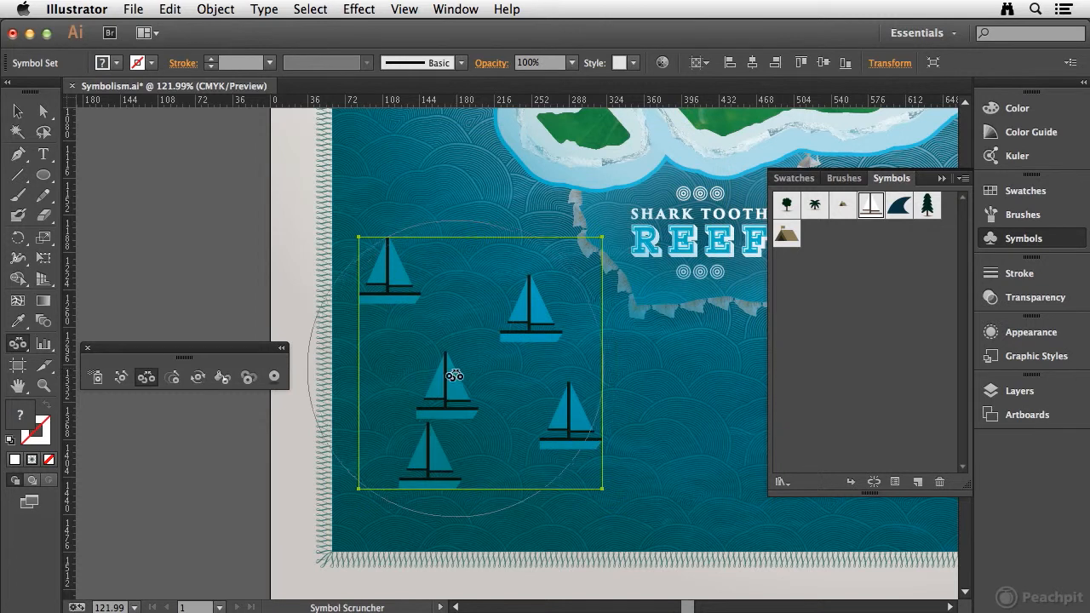
pyautogui.click(449, 381)
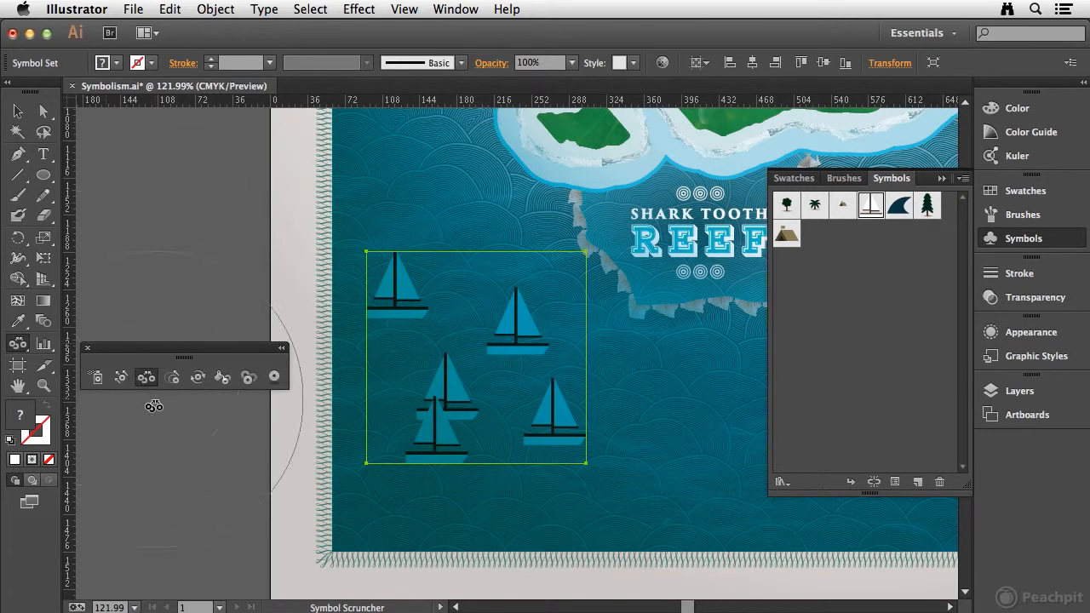
# Deselect the sailboat set and spray three shark fin symbols as a new set in the water south of Shark Tooth Reef.
pyautogui.click(97, 377)
pyautogui.press('space')
pyautogui.moveTo(670, 401)
pyautogui.mouseDown()
pyautogui.moveTo(418, 326)
pyautogui.moveTo(445, 361)
pyautogui.mouseUp()
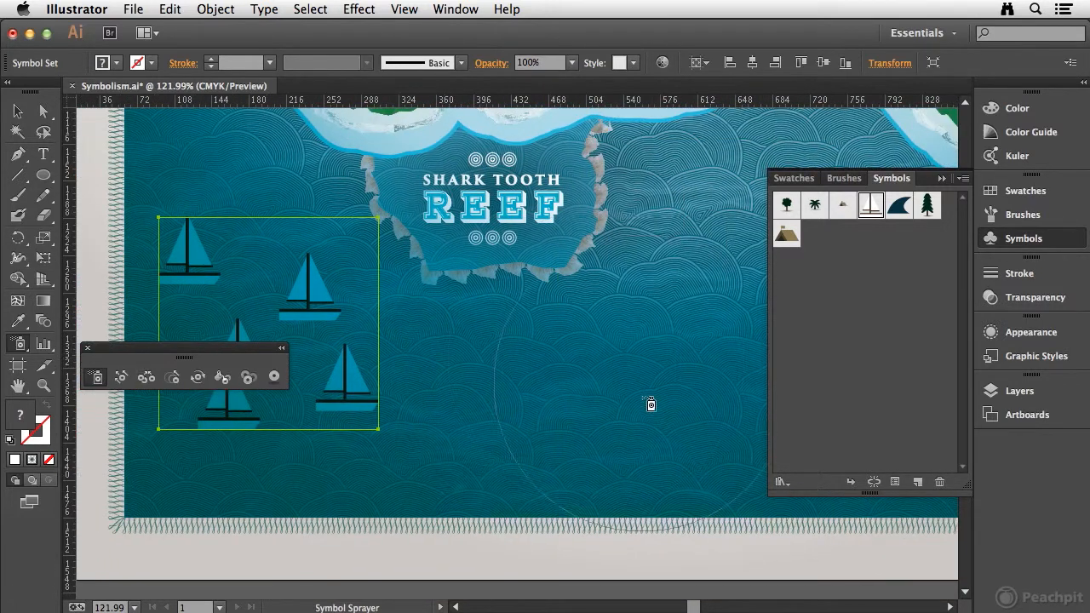
pyautogui.keyDown('ctrl'); pyautogui.click(259, 470); pyautogui.keyUp('ctrl')
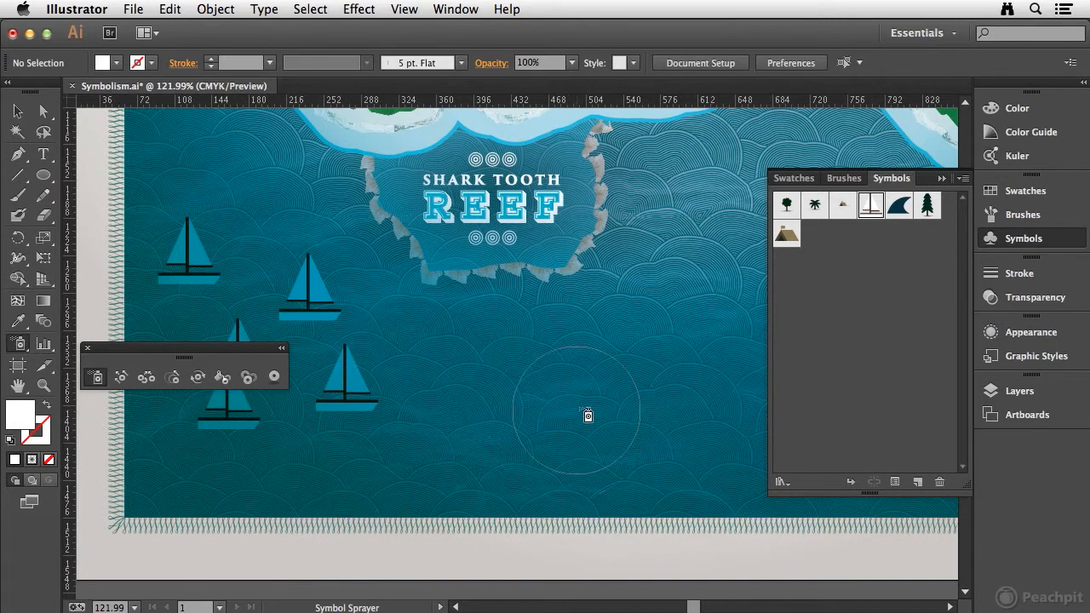
pyautogui.click(466, 349)
pyautogui.click(583, 372)
pyautogui.click(528, 463)
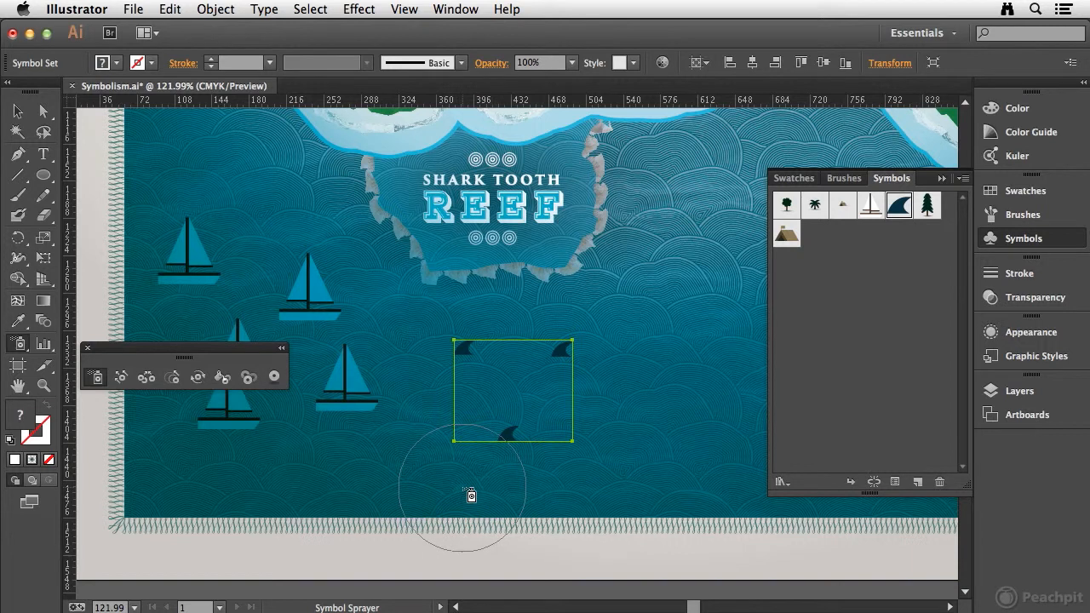
# Enlarge the lowest shark fin to roughly three times the size of the other two with the Symbol Sizer.
pyautogui.click(173, 379)
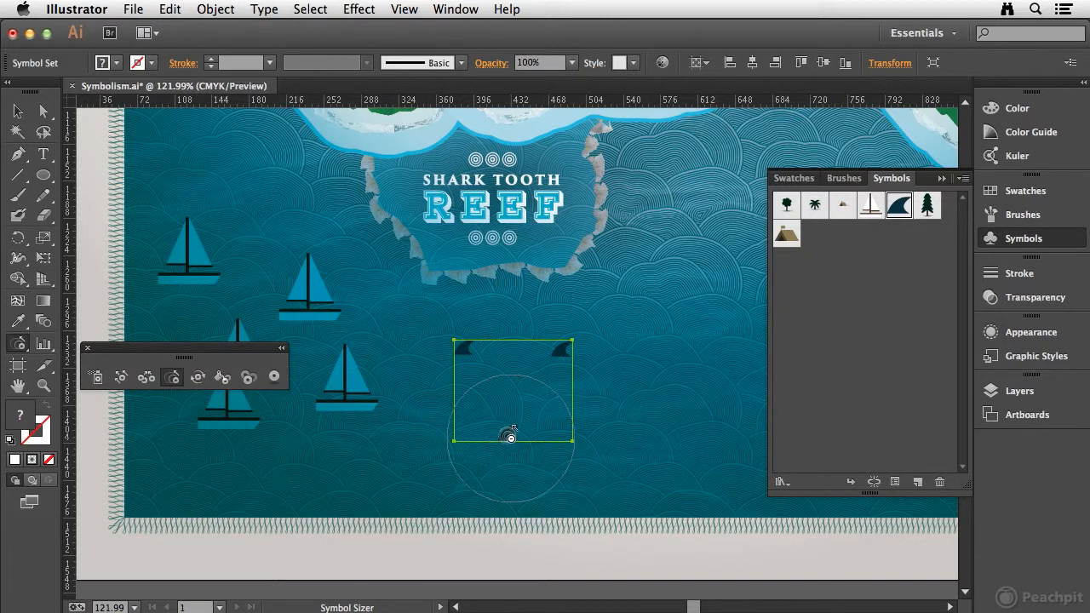
pyautogui.moveTo(506, 437); pyautogui.dragTo(499, 470)
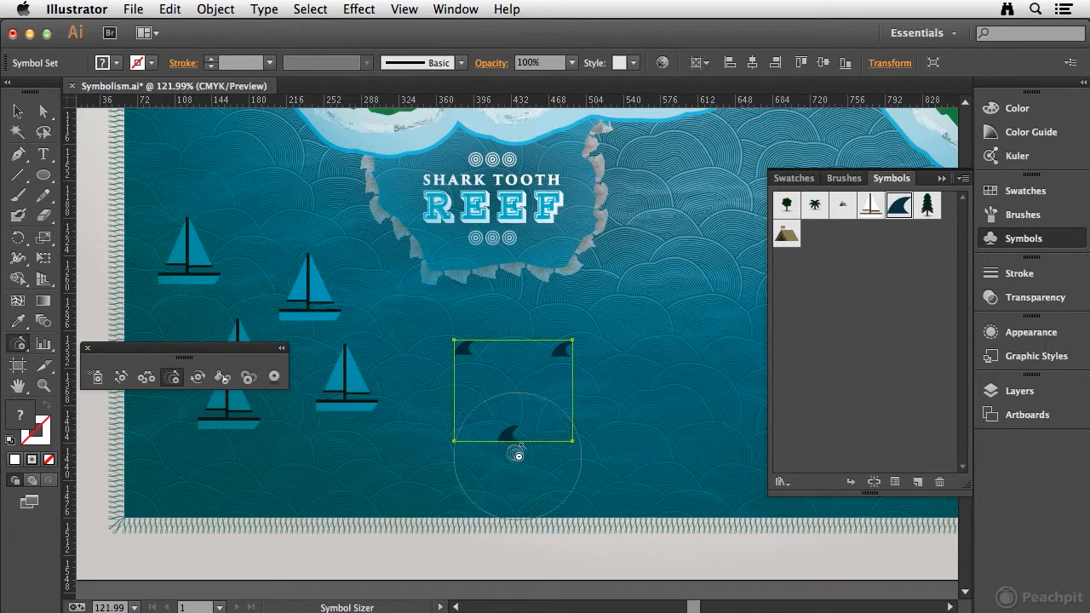
pyautogui.moveTo(511, 436); pyautogui.dragTo(538, 442)
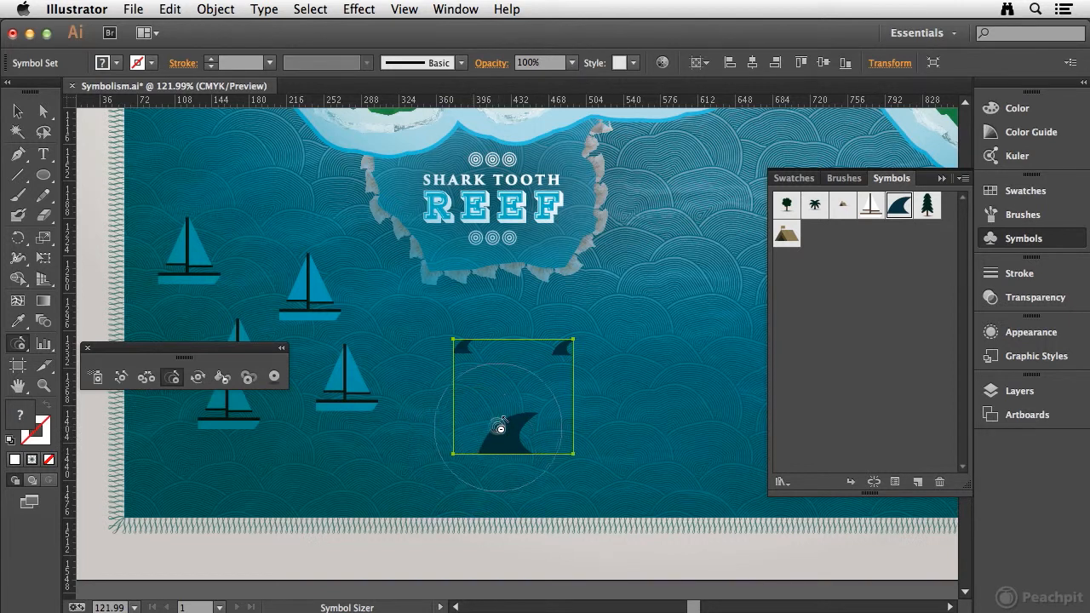
# Expand the shark fin set with Object and Fill enabled, ungroup it into separate fins and clear the selection.
pyautogui.press('v')
pyautogui.click(218, 14)
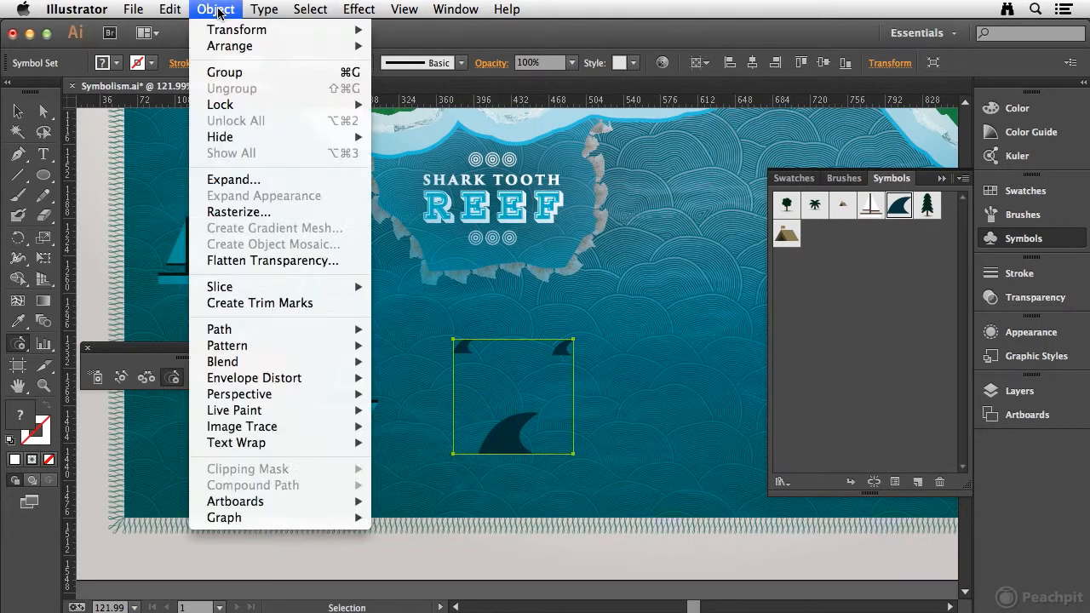
pyautogui.click(246, 183)
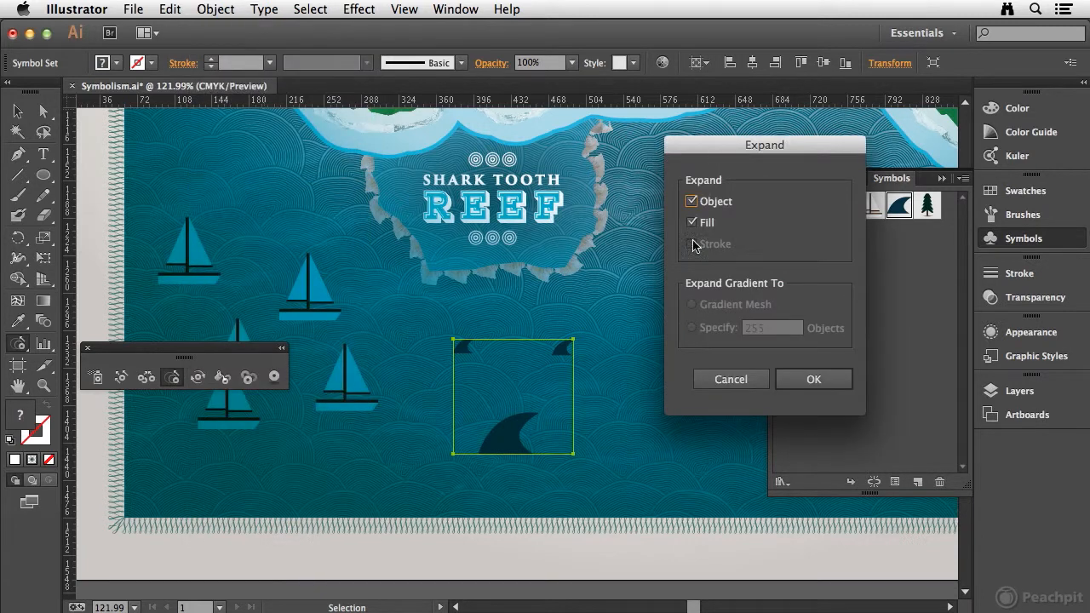
pyautogui.click(815, 380)
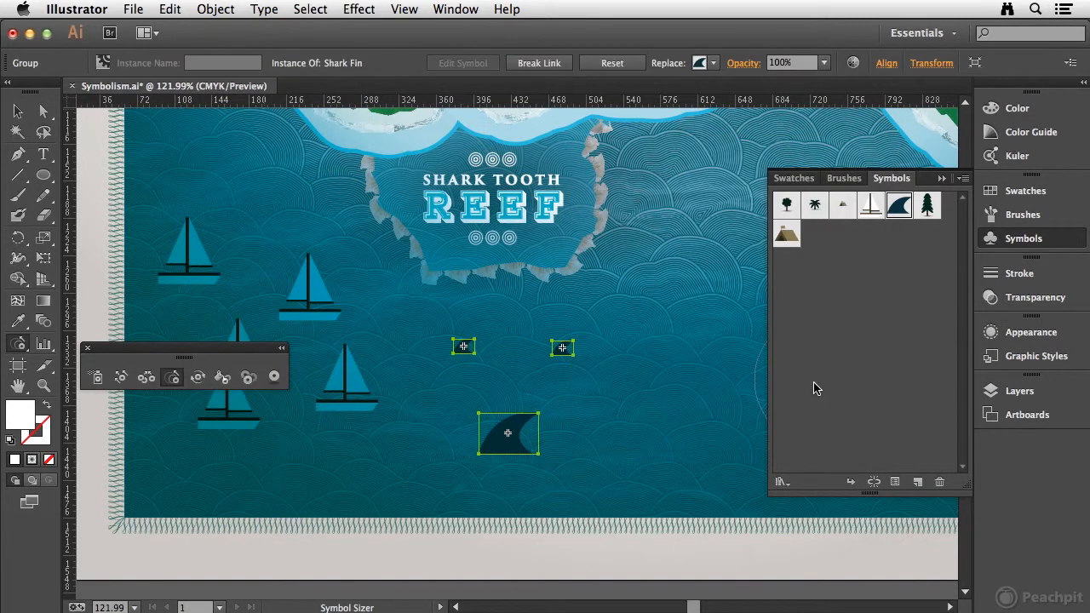
pyautogui.click(223, 9)
pyautogui.click(239, 88)
pyautogui.press('v')
pyautogui.click(560, 488)
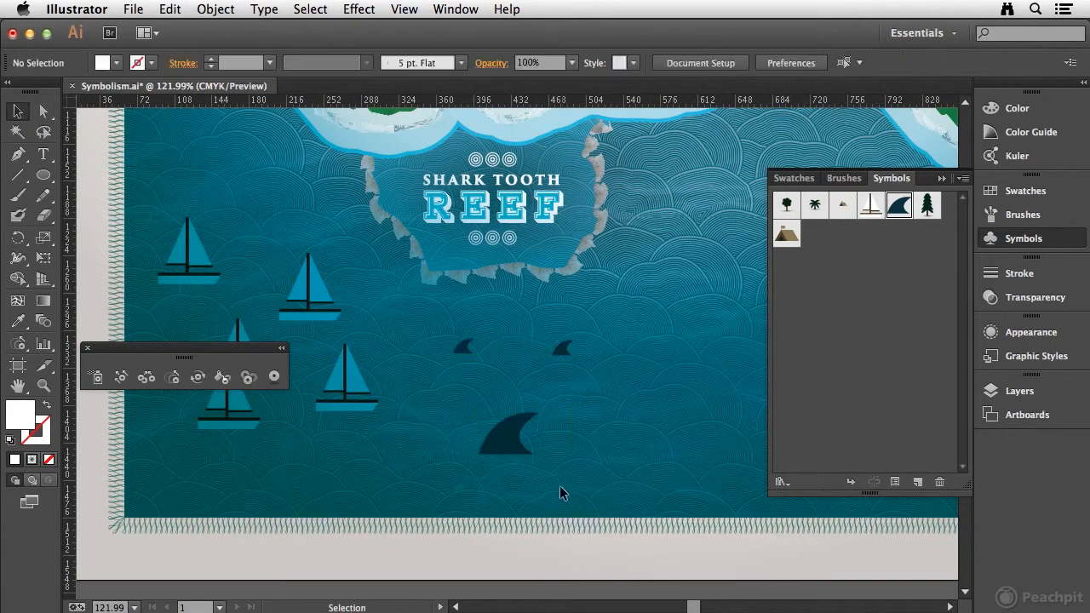
# Flip the large shark fin horizontally so that it faces the opposite way, and deselect it.
pyautogui.click(522, 421)
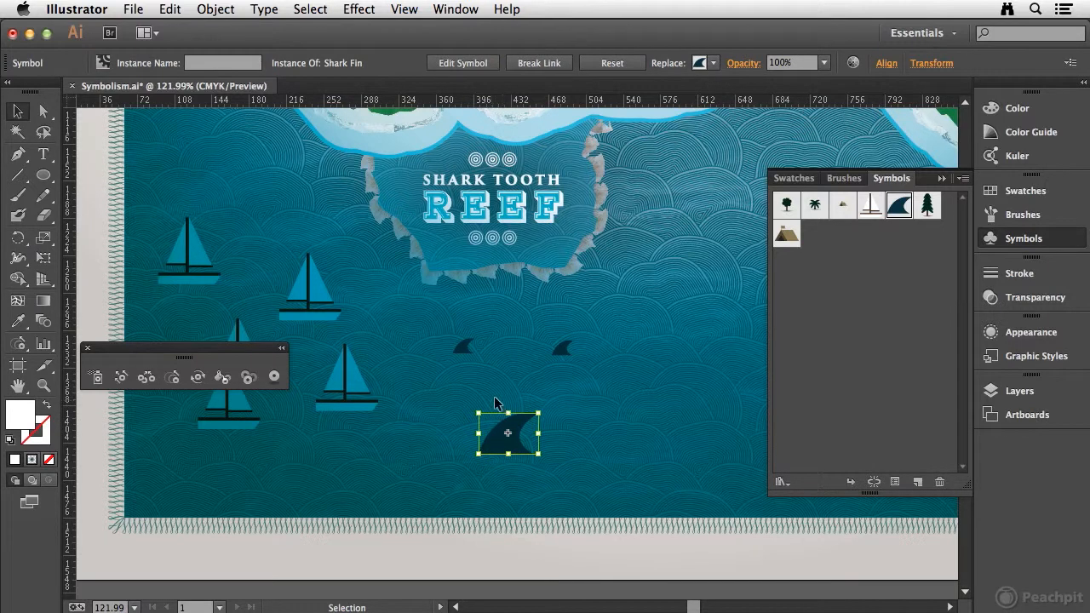
pyautogui.moveTo(482, 435); pyautogui.dragTo(533, 438)
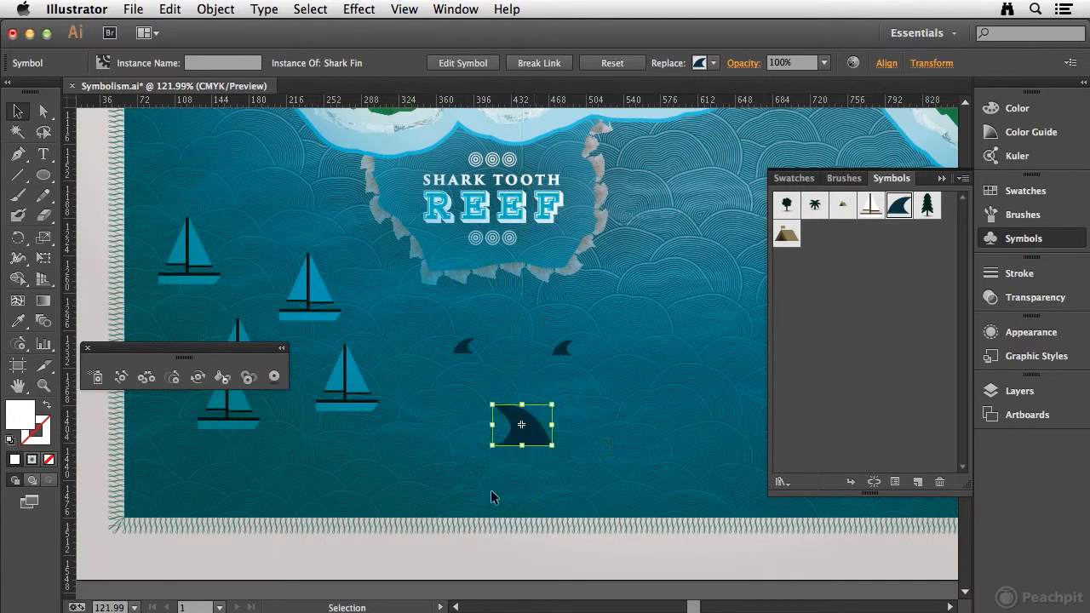
pyautogui.click(487, 484)
# Select the sailboat set and rotate the two upper boats with the Symbol Spinner using a smaller brush.
pyautogui.scroll(10, 565, 220)
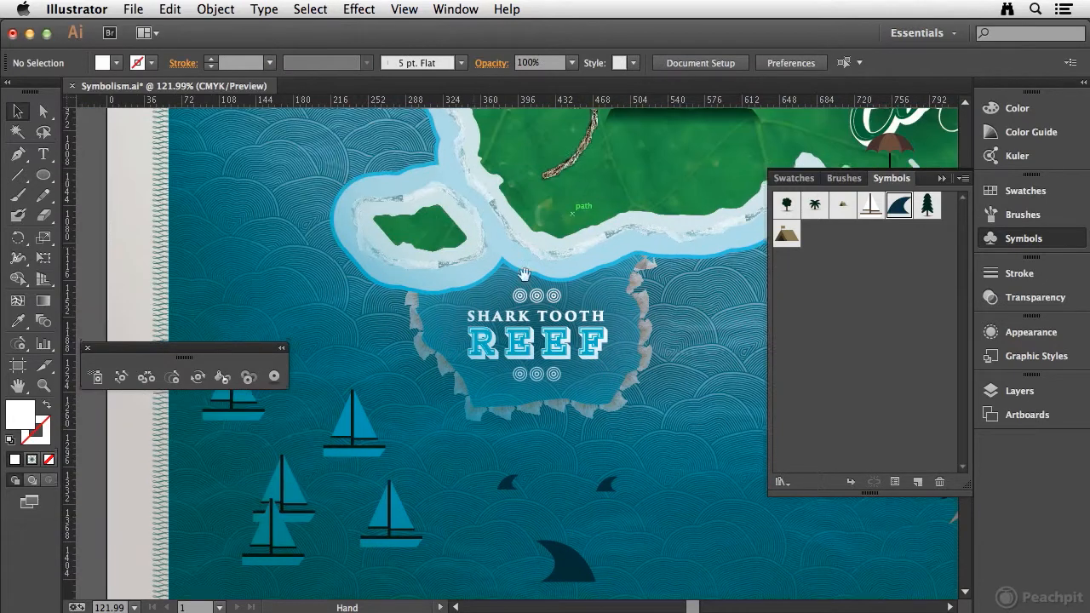
pyautogui.hscroll(-5, 531, 309)
pyautogui.moveTo(411, 391); pyautogui.dragTo(467, 223)
pyautogui.click(345, 332)
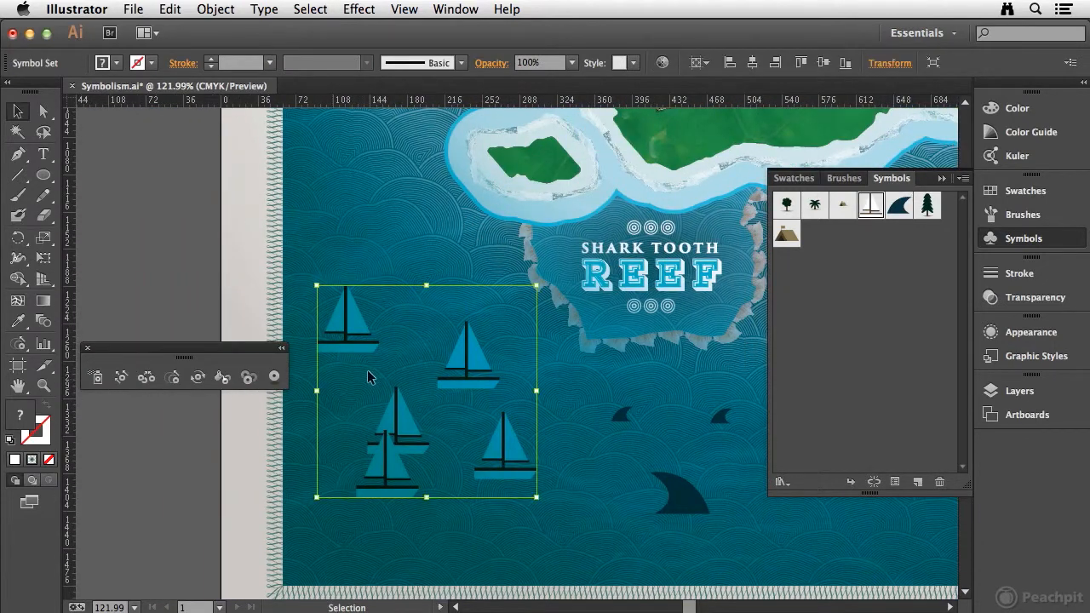
pyautogui.click(198, 378)
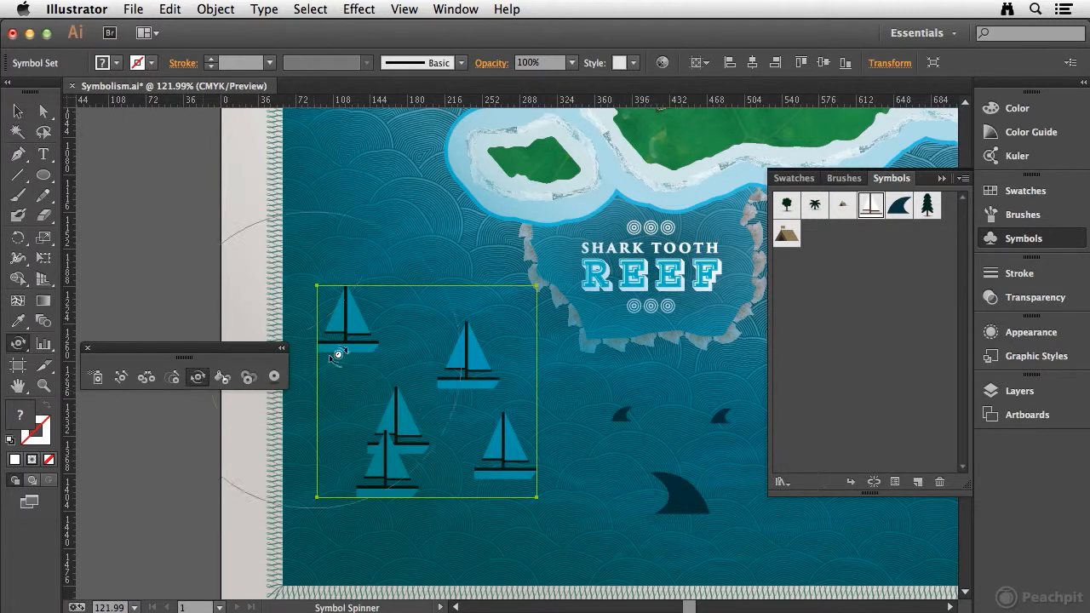
pyautogui.press('[')
pyautogui.press('[')
pyautogui.press('[')
pyautogui.press('[')
pyautogui.press('[')
pyautogui.press('[')
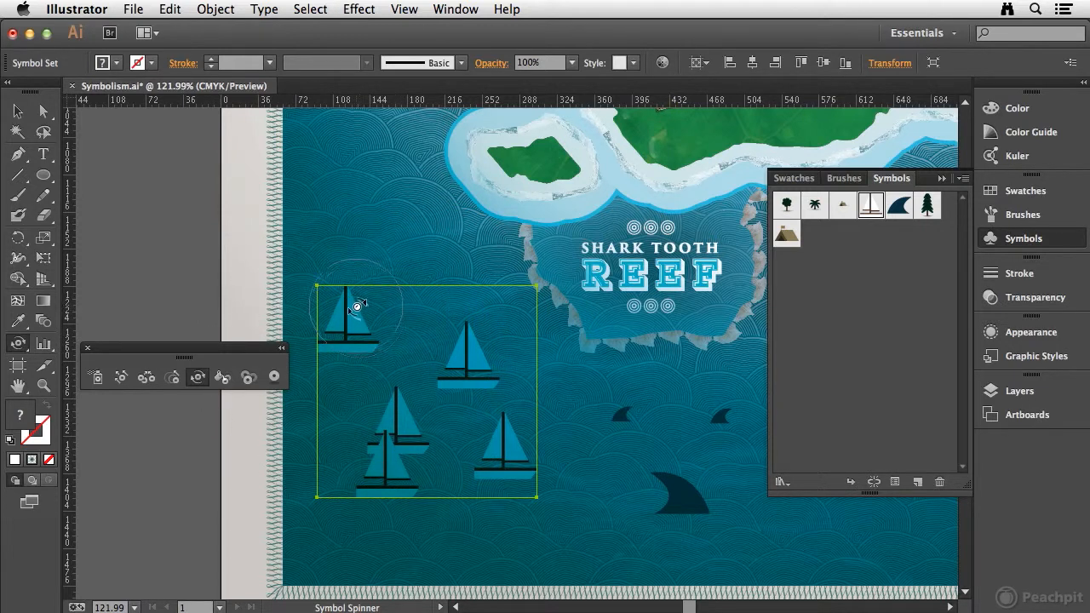
pyautogui.moveTo(344, 304); pyautogui.dragTo(363, 284)
pyautogui.moveTo(470, 318); pyautogui.dragTo(438, 325)
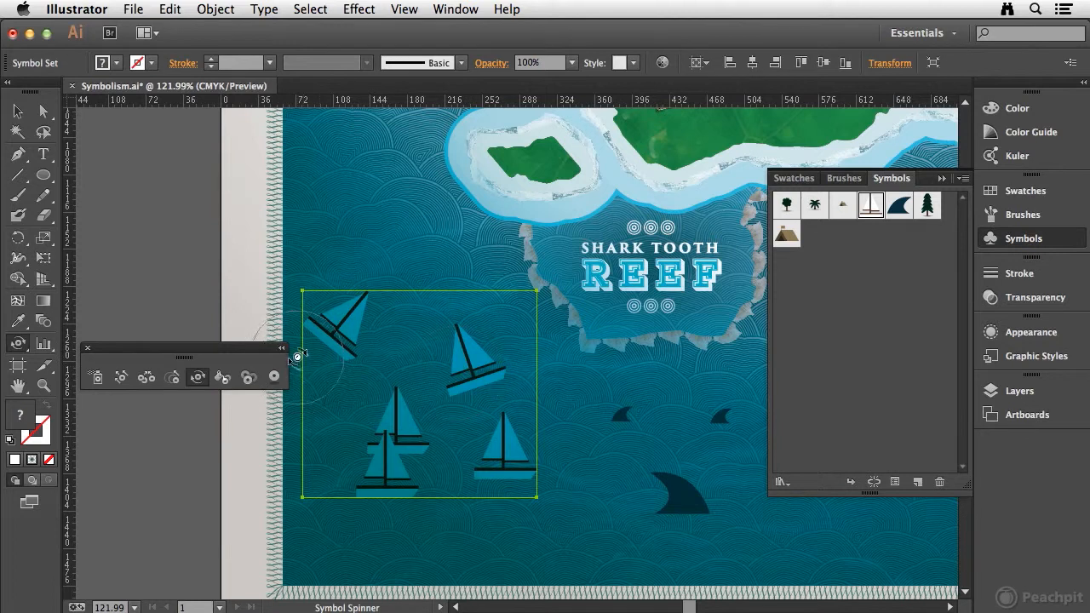
# Reduce the tilt of the two upper sailboats, tilt the lower boats slightly, and deselect the set.
pyautogui.moveTo(370, 282)
pyautogui.mouseDown()
pyautogui.moveTo(311, 281)
pyautogui.moveTo(348, 304)
pyautogui.mouseUp()
pyautogui.moveTo(479, 347)
pyautogui.mouseDown()
pyautogui.moveTo(462, 344)
pyautogui.moveTo(465, 324)
pyautogui.mouseUp()
pyautogui.moveTo(389, 397); pyautogui.dragTo(379, 442)
pyautogui.moveTo(499, 428); pyautogui.dragTo(499, 426)
pyautogui.click(17, 114)
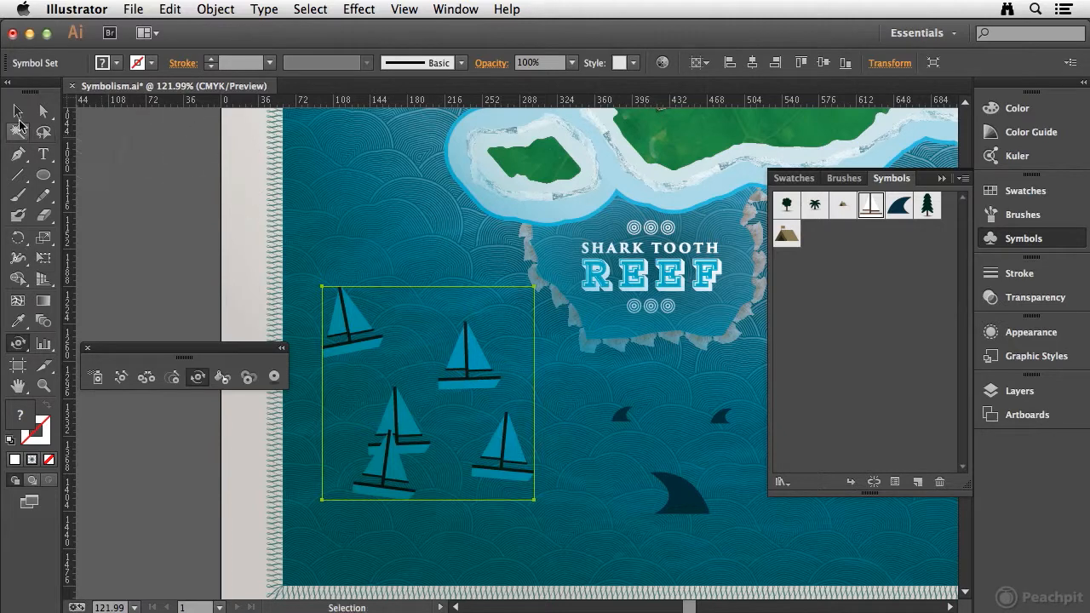
pyautogui.click(116, 183)
# Spray three round leafy tree symbols on the northern part of the island above The Lost Jungle lettering.
pyautogui.moveTo(630, 228); pyautogui.dragTo(443, 488)
pyautogui.moveTo(643, 298); pyautogui.dragTo(672, 401)
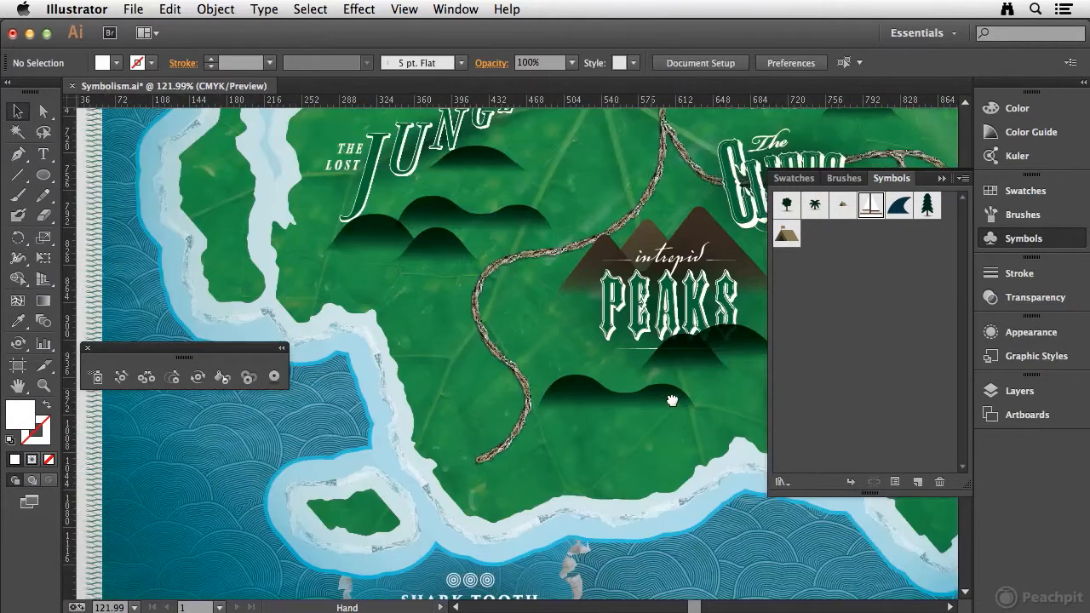
pyautogui.scroll(-2, 551, 324)
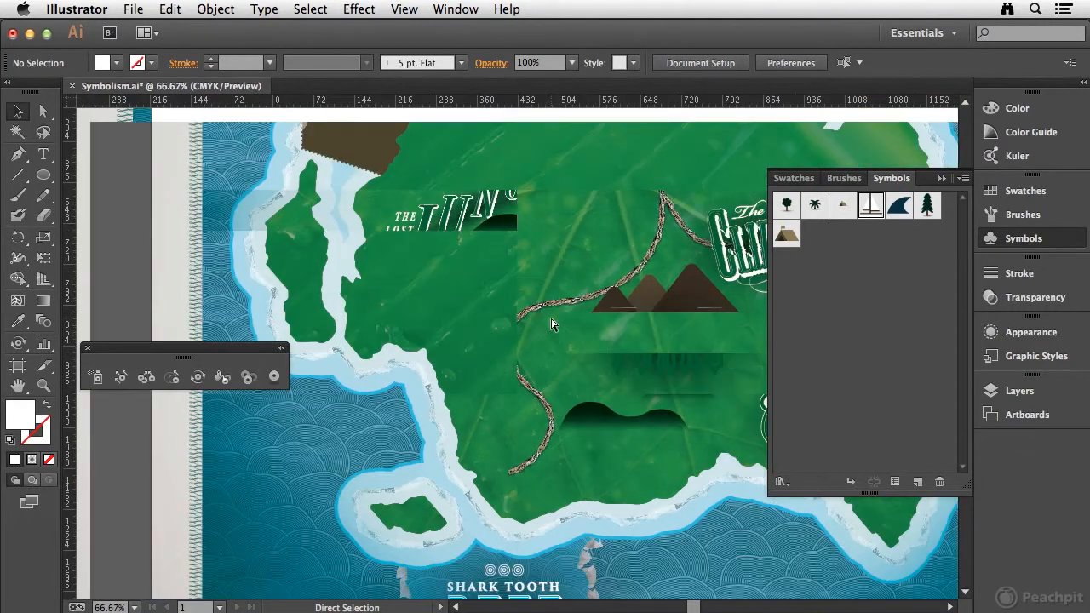
pyautogui.moveTo(677, 277); pyautogui.dragTo(563, 286)
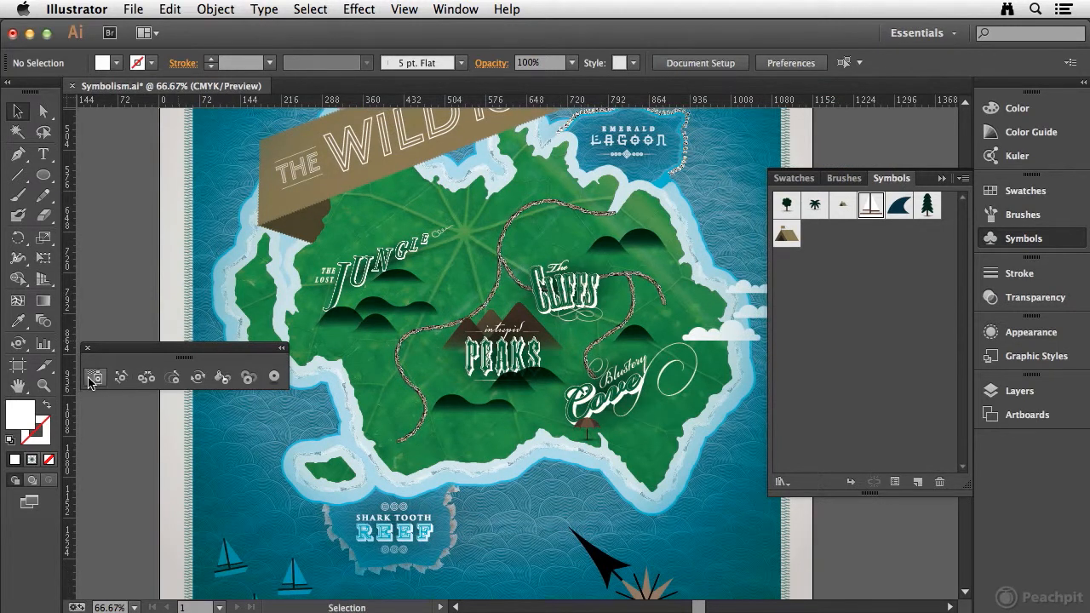
pyautogui.click(92, 380)
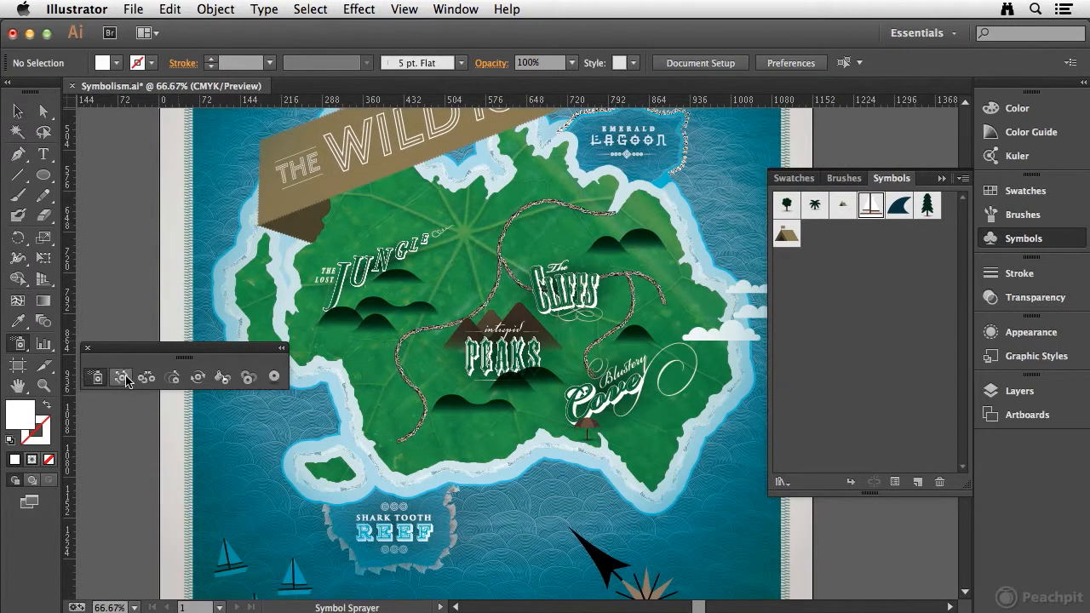
pyautogui.click(786, 210)
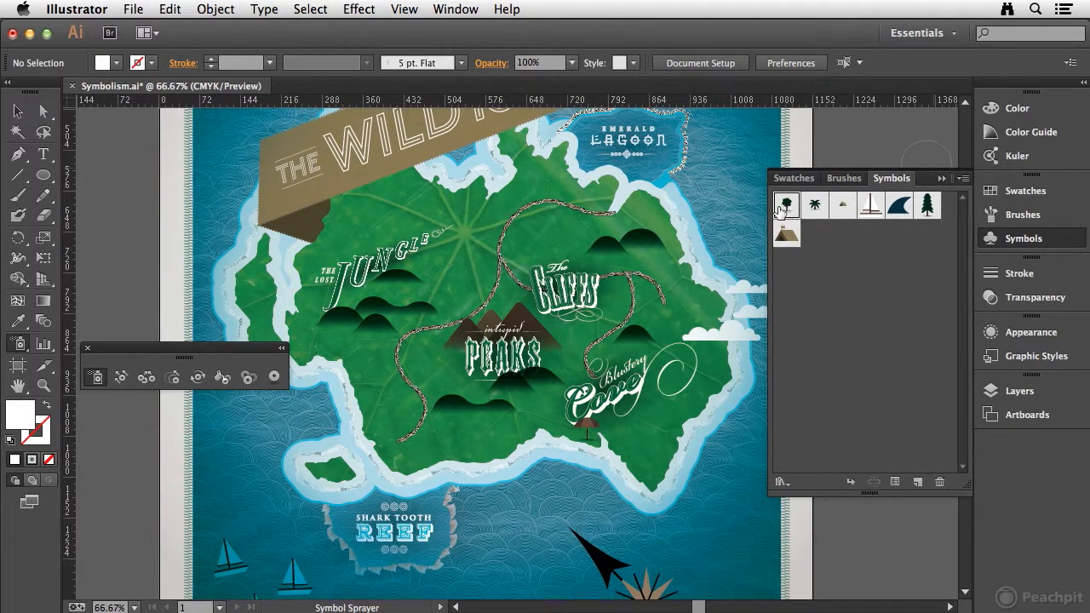
pyautogui.click(440, 206)
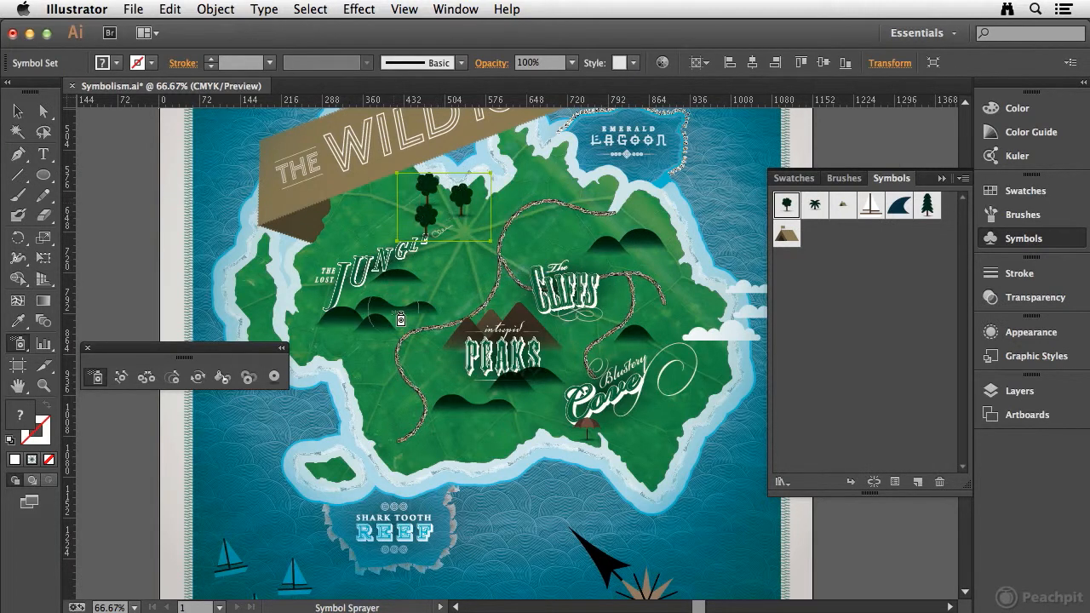
# Add two trees on the island's western strip and three trees above The Cliffs lettering to the tree set.
pyautogui.moveTo(223, 348); pyautogui.dragTo(200, 418)
pyautogui.click(262, 338)
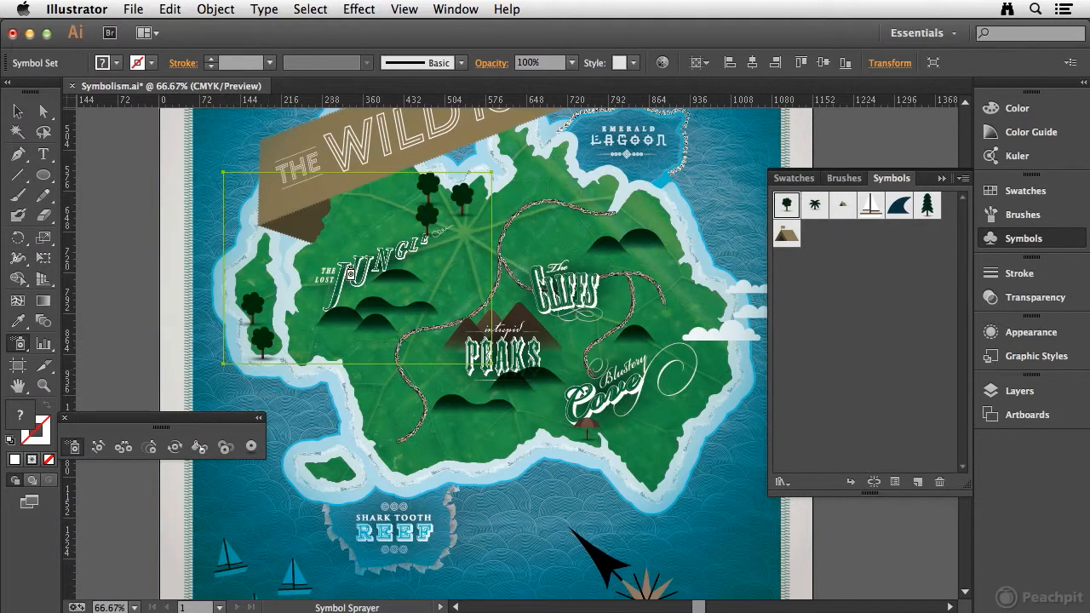
pyautogui.click(578, 234)
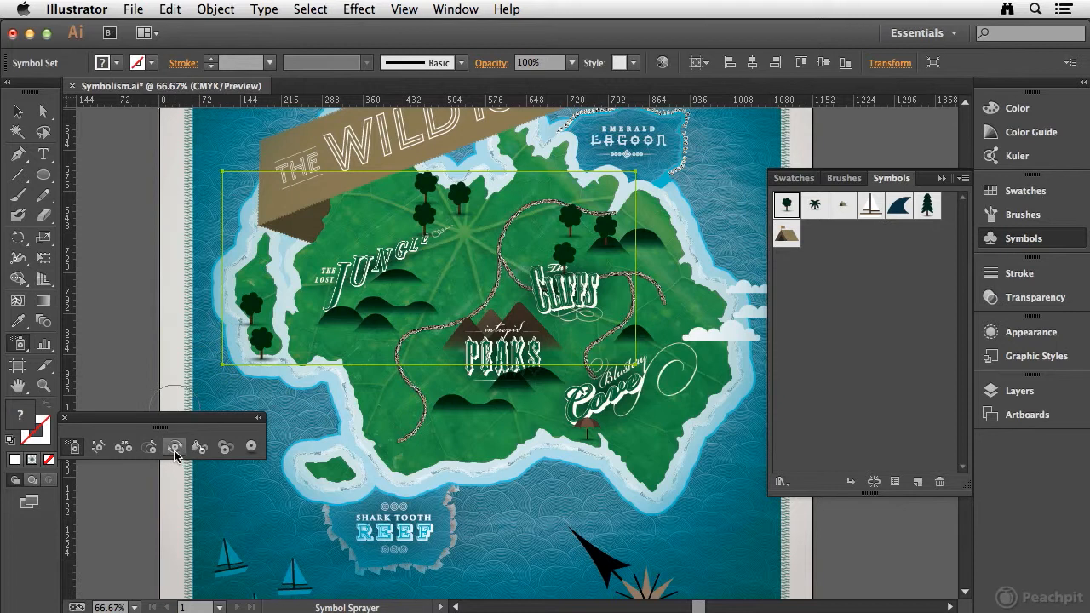
# Enlarge the upper tree and shrink the lower tree on the western strip with the Symbol Sizer.
pyautogui.click(149, 446)
pyautogui.click(253, 300)
pyautogui.keyDown('alt'); pyautogui.click(274, 347); pyautogui.keyUp('alt')
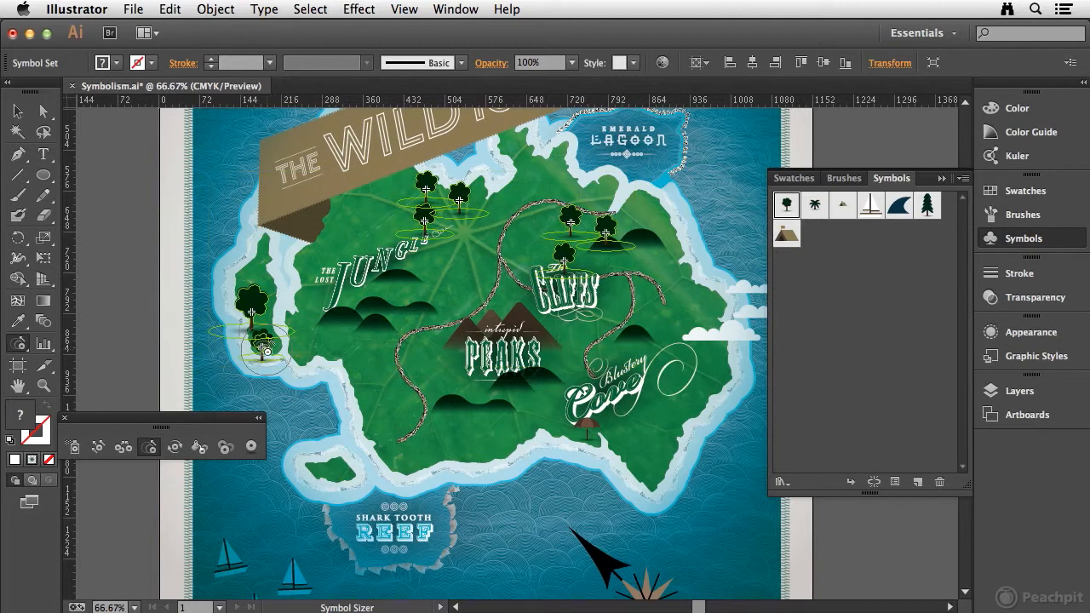
# Shrink the lowest trees near the Jungle and Cliffs lettering, enlarge the westernmost upper tree above The Cliffs, and deselect the set.
pyautogui.keyDown('alt'); pyautogui.click(430, 209); pyautogui.keyUp('alt')
pyautogui.keyDown('alt'); pyautogui.click(426, 221); pyautogui.keyUp('alt')
pyautogui.keyDown('alt'); pyautogui.click(577, 267); pyautogui.keyUp('alt')
pyautogui.keyDown('alt'); pyautogui.click(562, 286); pyautogui.keyUp('alt')
pyautogui.click(576, 221)
pyautogui.click(573, 218)
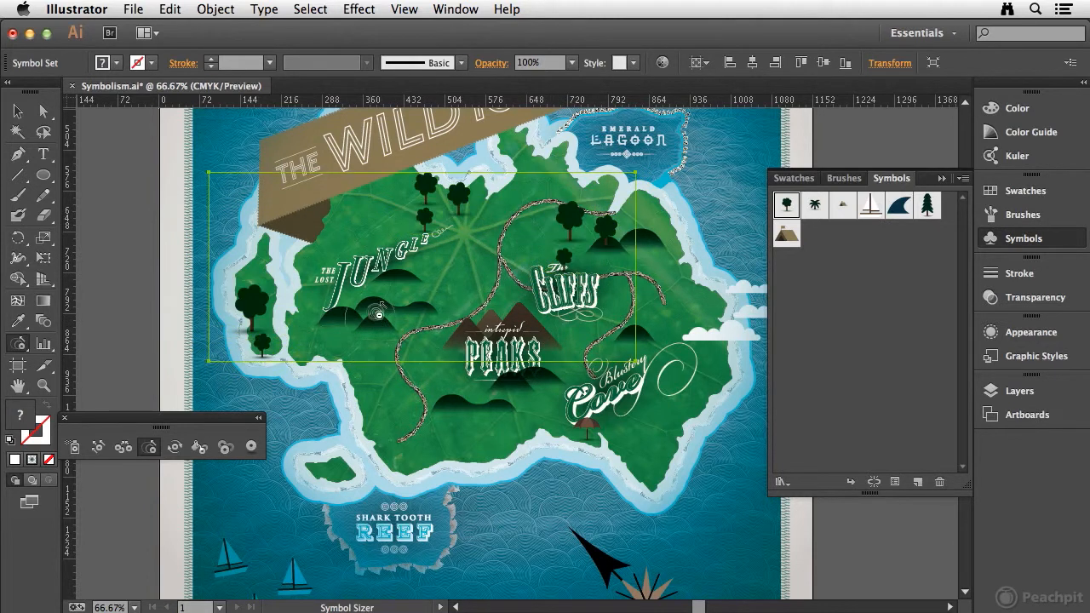
pyautogui.click(18, 113)
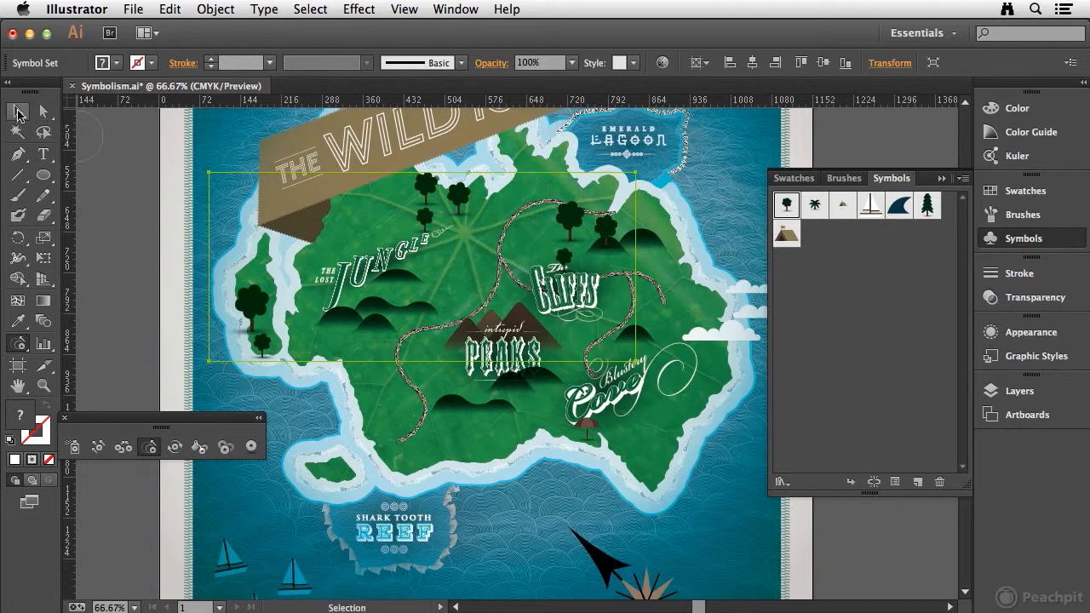
pyautogui.click(132, 220)
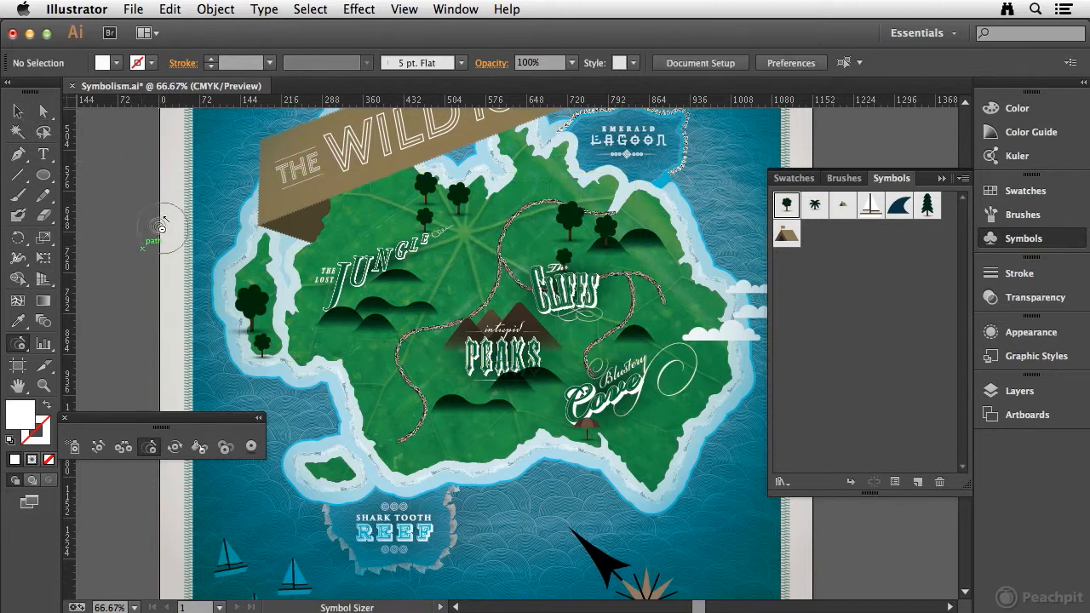
# Spray four tent symbols around the southern end of the path, southwest of the Intrepid Peaks lettering.
pyautogui.press('space')
pyautogui.moveTo(368, 452); pyautogui.dragTo(372, 336)
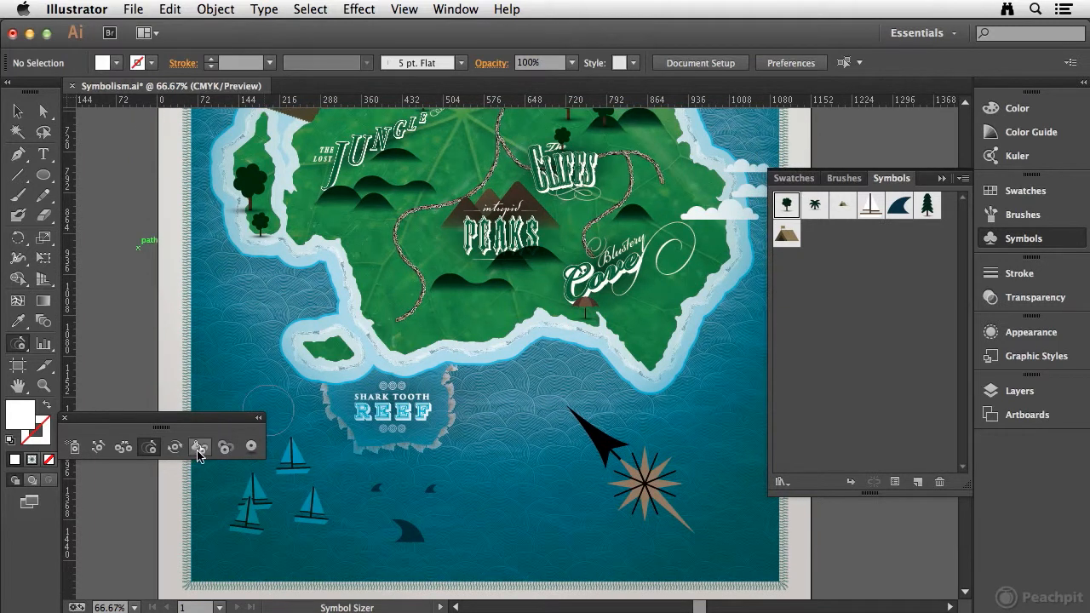
pyautogui.click(75, 450)
pyautogui.click(786, 235)
pyautogui.click(394, 276)
pyautogui.click(460, 269)
pyautogui.click(419, 303)
pyautogui.click(454, 317)
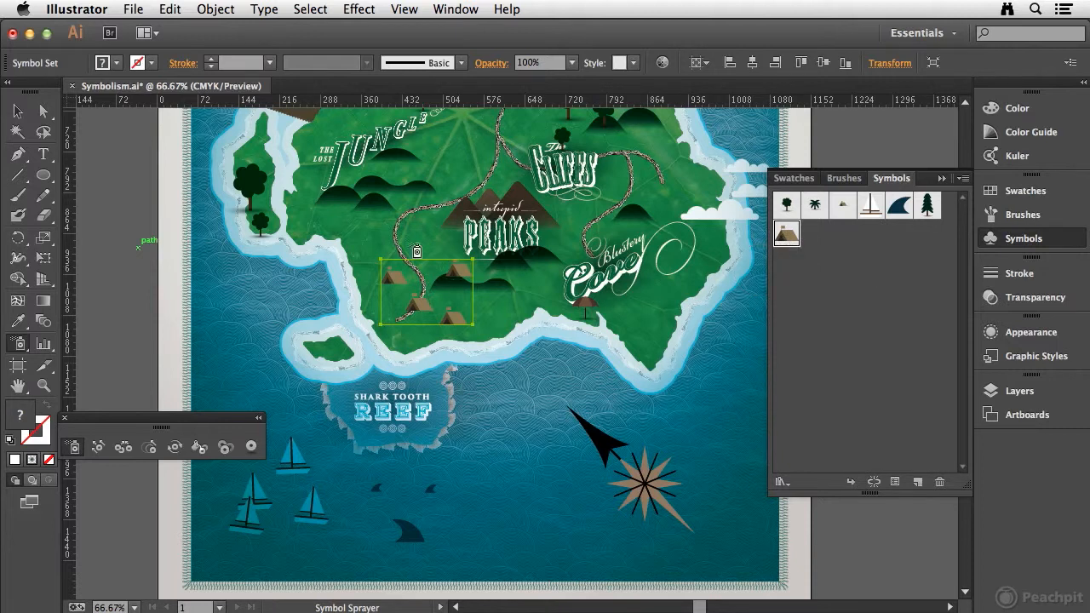
# Tint the westernmost tent with the red swatch using the Symbol Stainer.
pyautogui.click(200, 448)
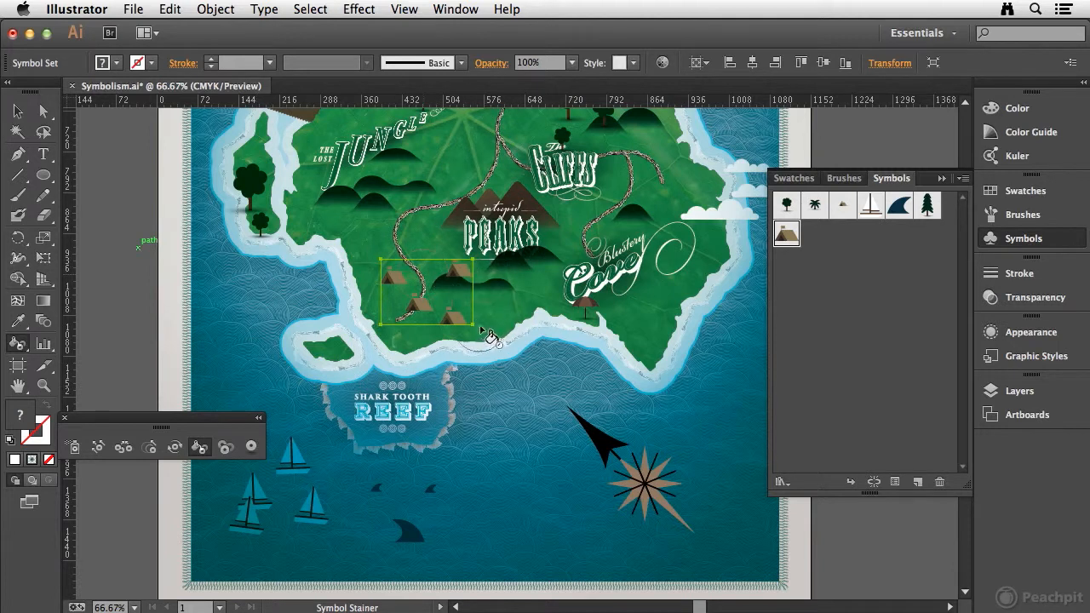
pyautogui.click(1048, 191)
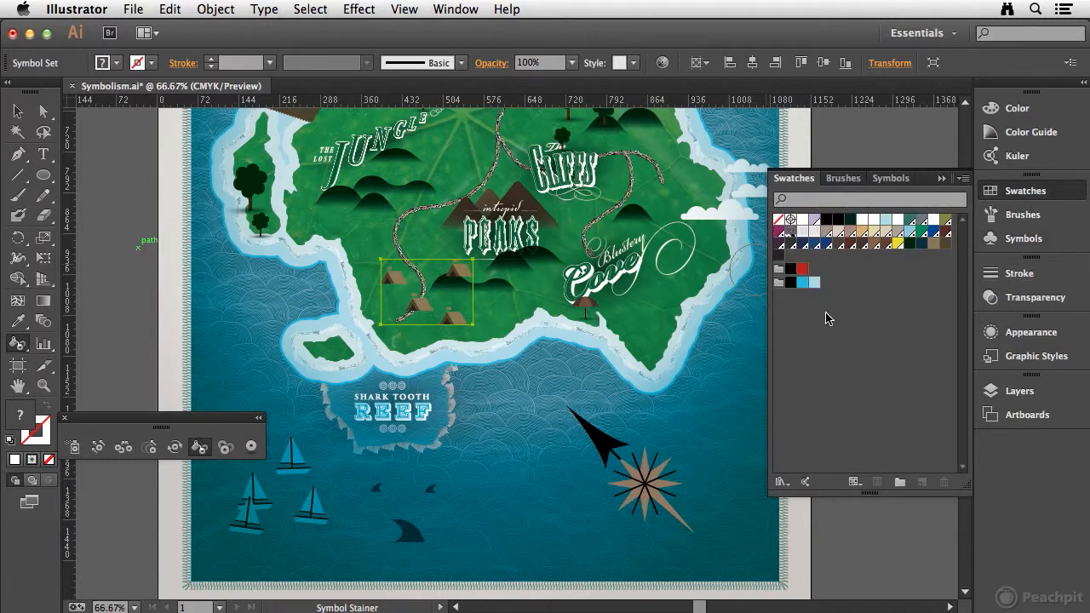
pyautogui.click(802, 270)
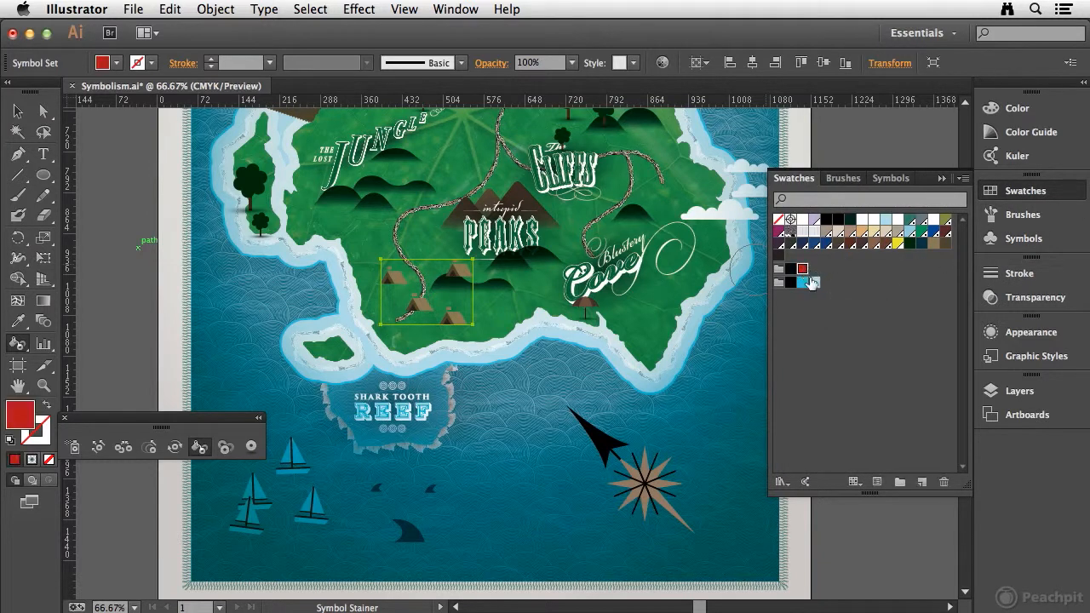
pyautogui.click(391, 294)
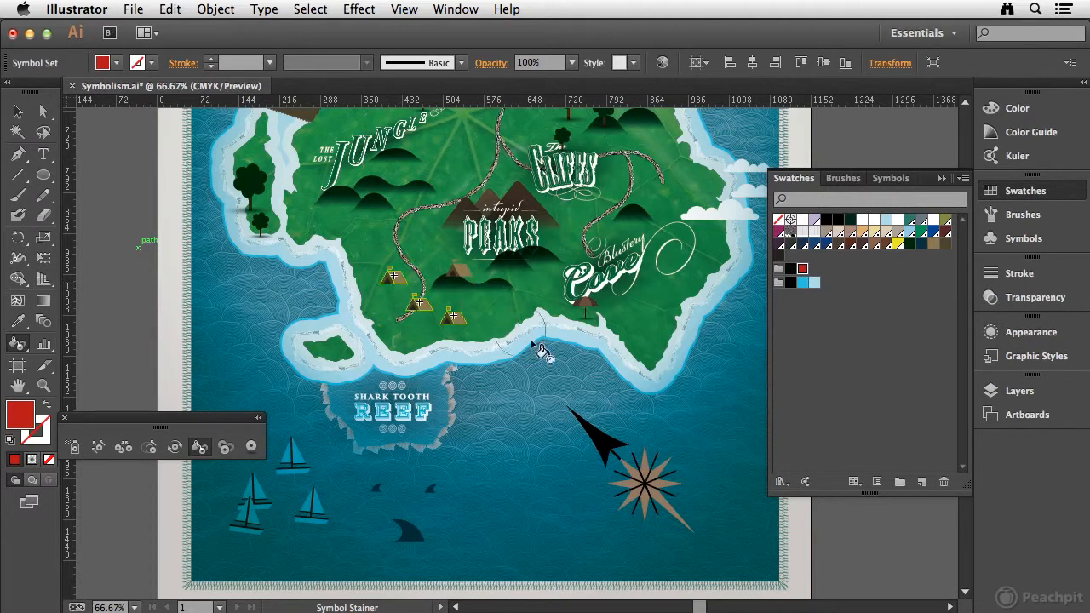
pyautogui.press('super+space')
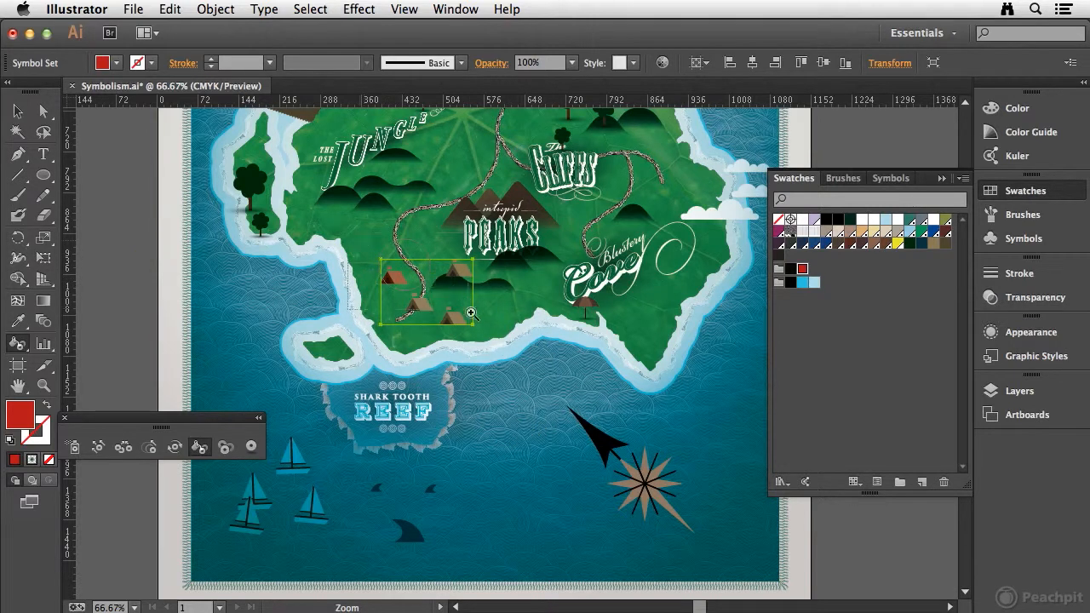
pyautogui.moveTo(471, 313); pyautogui.dragTo(513, 345)
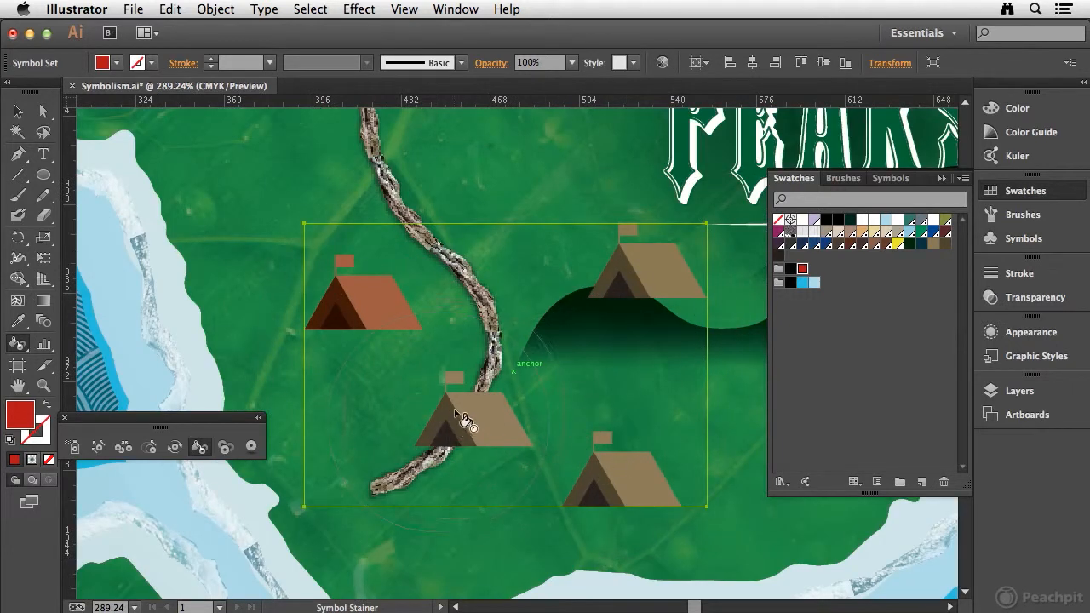
# Tint the other three tents red with the Symbol Stainer, staining the northeastern tent most heavily.
pyautogui.moveTo(466, 403)
pyautogui.mouseDown()
pyautogui.moveTo(665, 472)
pyautogui.moveTo(470, 498)
pyautogui.mouseUp()
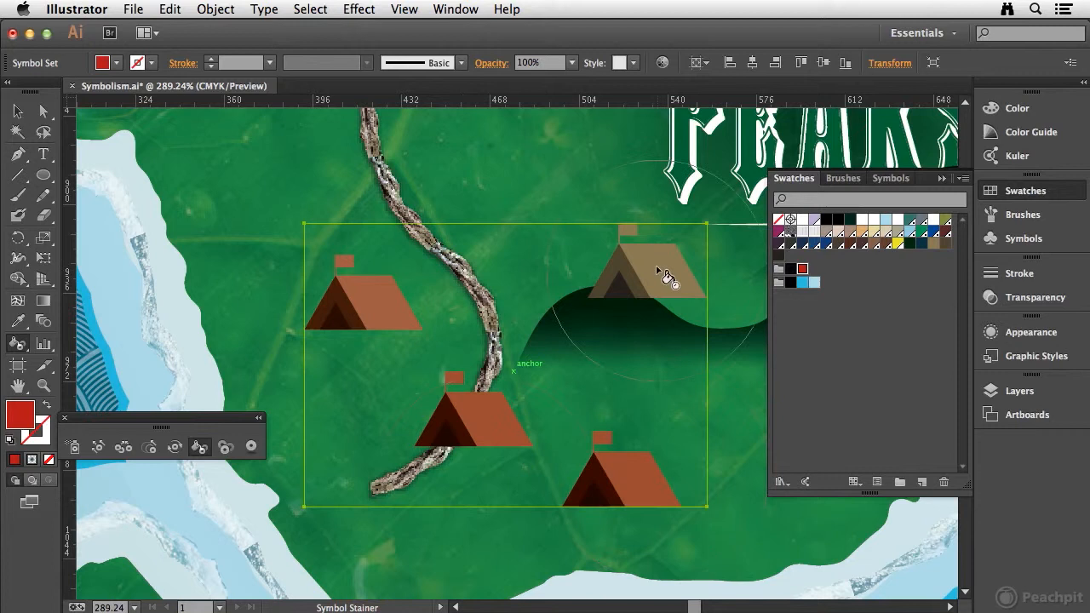
pyautogui.moveTo(593, 285)
pyautogui.mouseDown()
pyautogui.moveTo(434, 389)
pyautogui.moveTo(443, 396)
pyautogui.mouseUp()
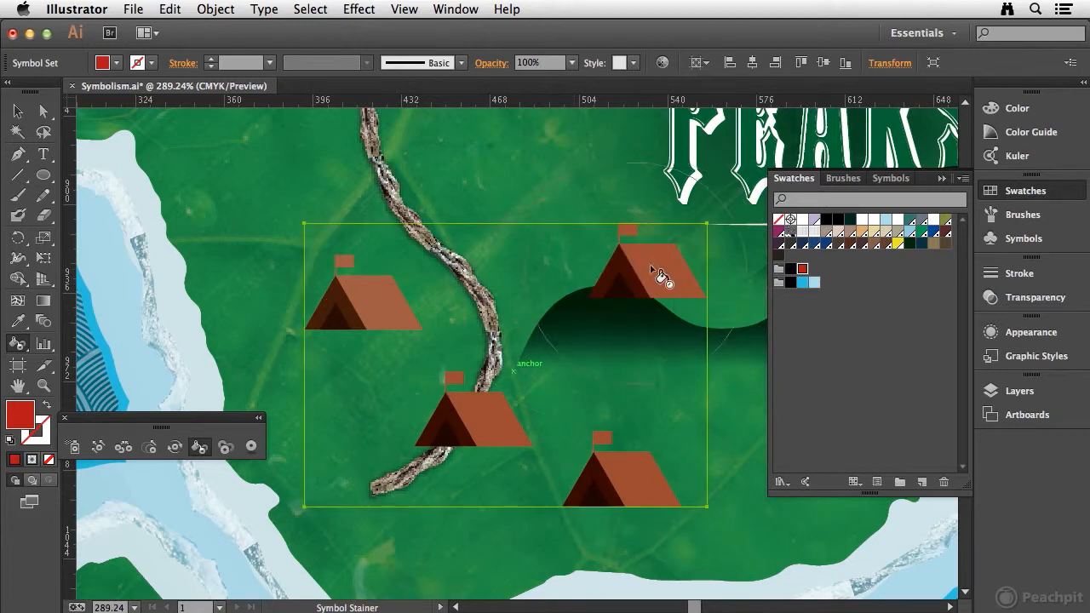
pyautogui.moveTo(641, 269)
pyautogui.mouseDown()
pyautogui.moveTo(694, 301)
pyautogui.moveTo(673, 249)
pyautogui.mouseUp()
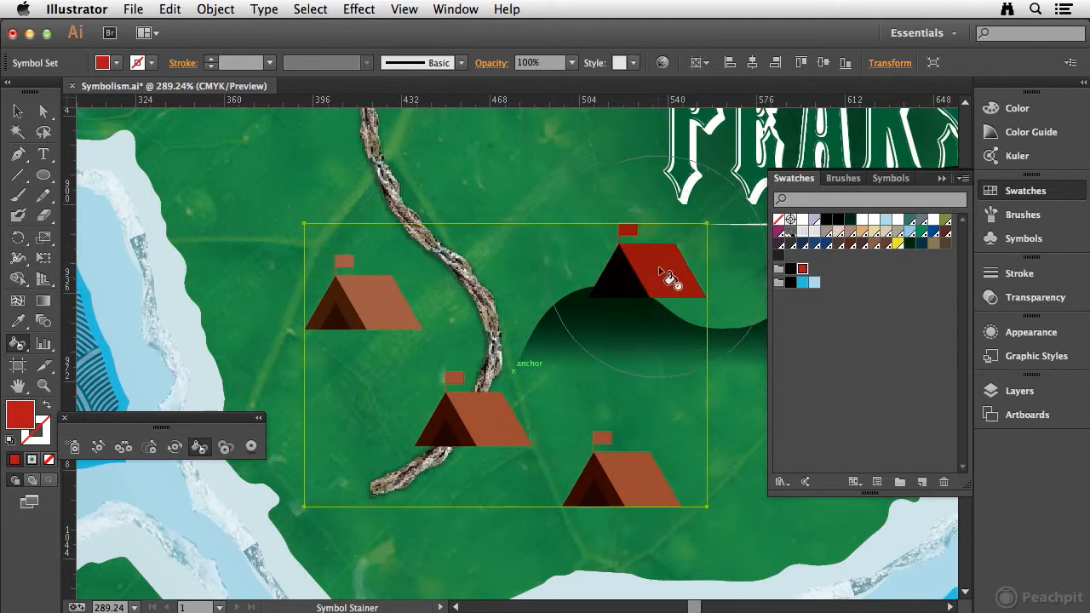
# Reduce the red colorization on the northeastern tent with the Symbol Stainer.
pyautogui.moveTo(672, 275)
pyautogui.mouseDown()
pyautogui.moveTo(677, 287)
pyautogui.moveTo(661, 275)
pyautogui.mouseUp()
pyautogui.keyDown('alt'); pyautogui.click(661, 275); pyautogui.keyUp('alt')
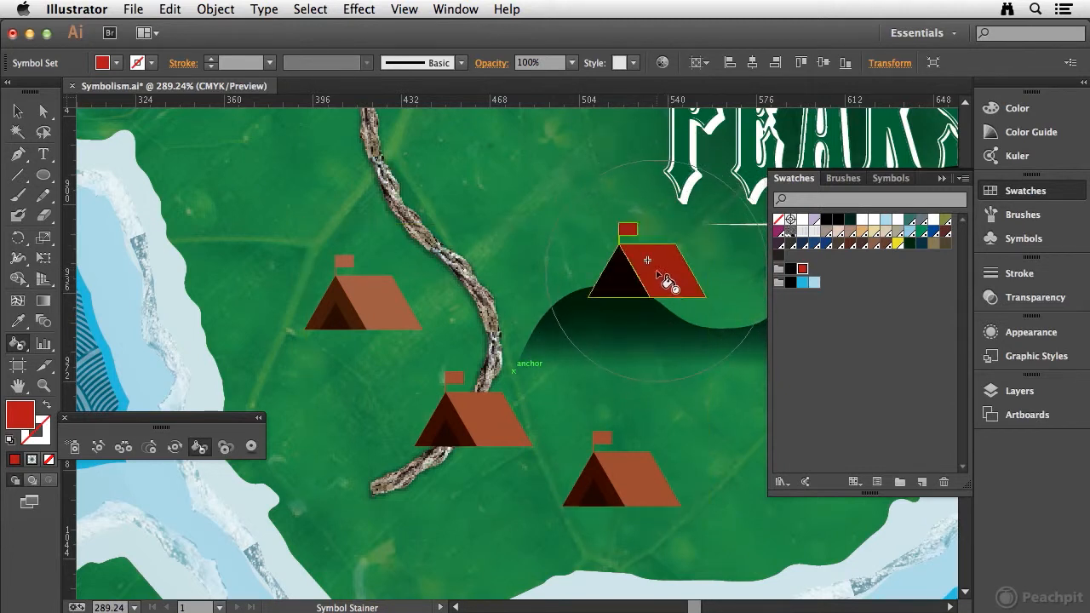
pyautogui.keyDown('alt'); pyautogui.click(661, 280); pyautogui.keyUp('alt')
pyautogui.keyDown('alt'); pyautogui.click(669, 282); pyautogui.keyUp('alt')
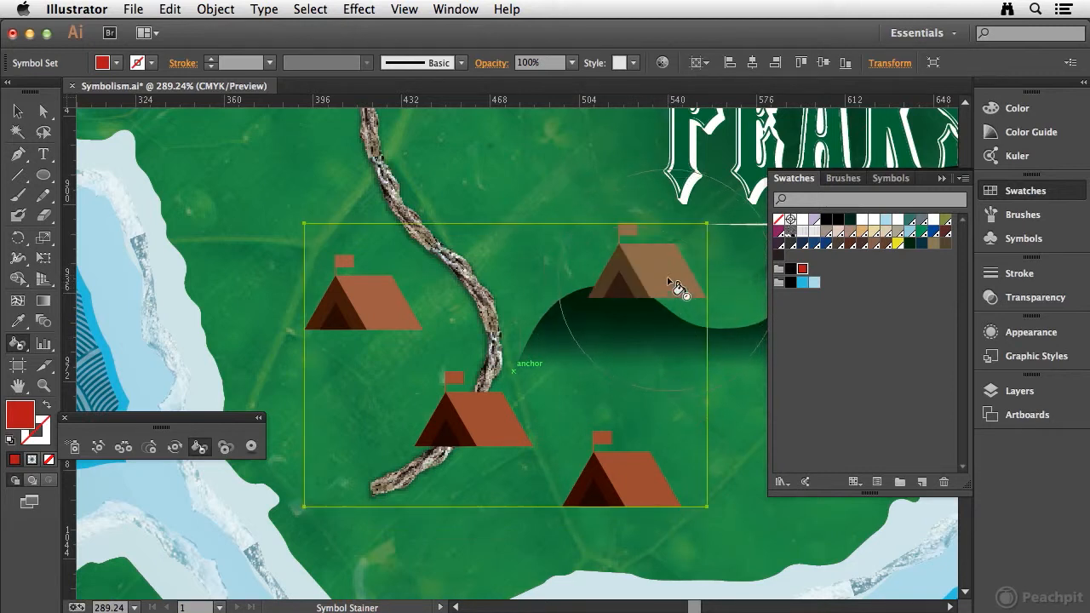
# Deepen the red tint on the northeastern tent again with the Symbol Stainer.
pyautogui.moveTo(664, 276); pyautogui.dragTo(647, 290)
pyautogui.keyDown('alt'); pyautogui.click(653, 288); pyautogui.keyUp('alt')
pyautogui.click(676, 283)
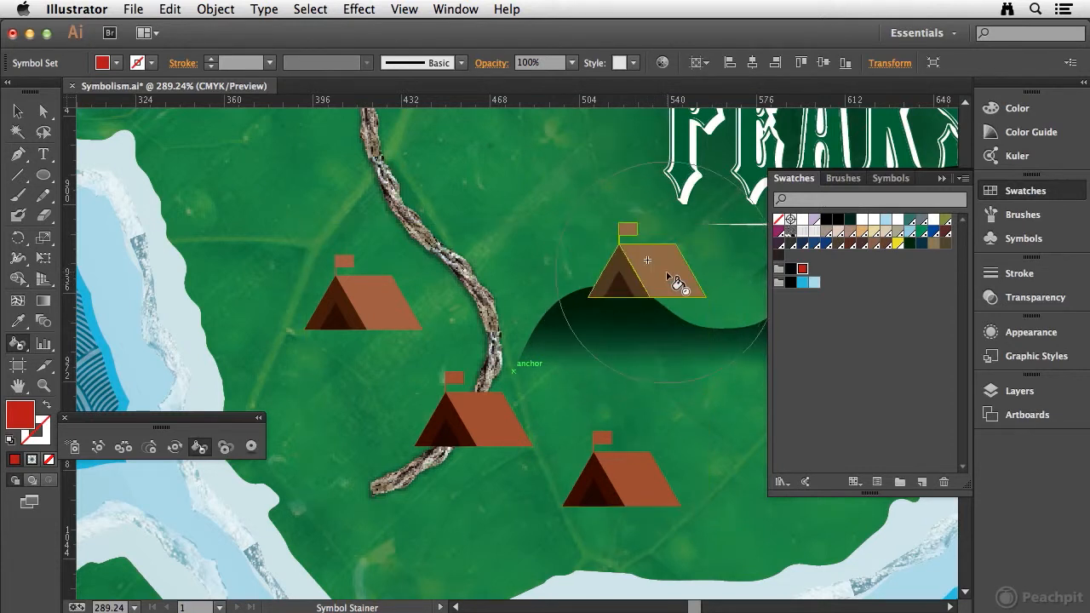
# Set the symbolism tools' intensity to be controlled by Pressure in the Symbol Stainer options.
pyautogui.doubleClick(200, 448)
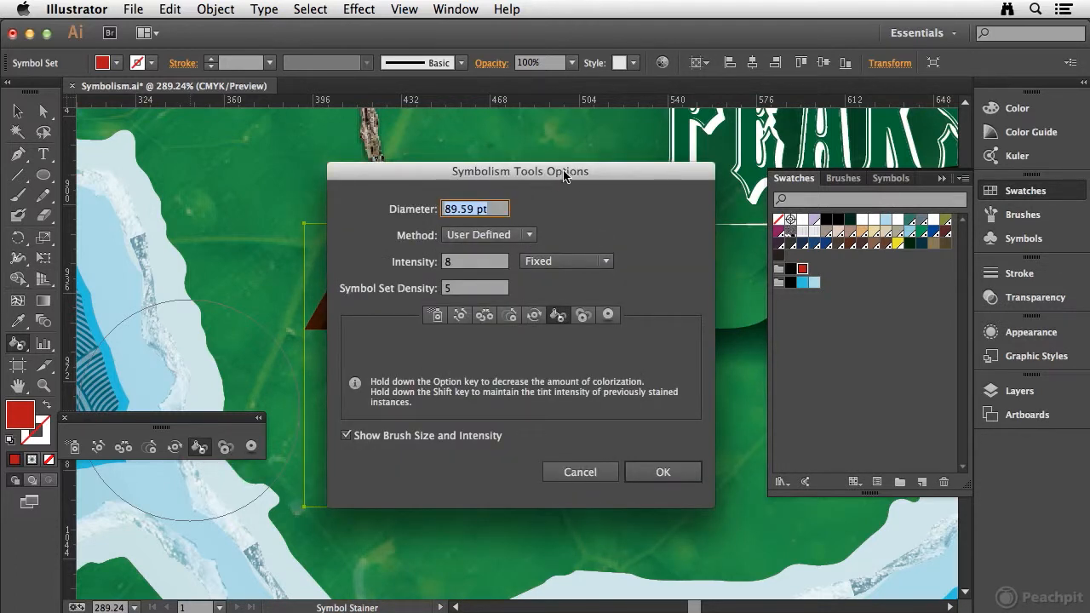
pyautogui.click(539, 265)
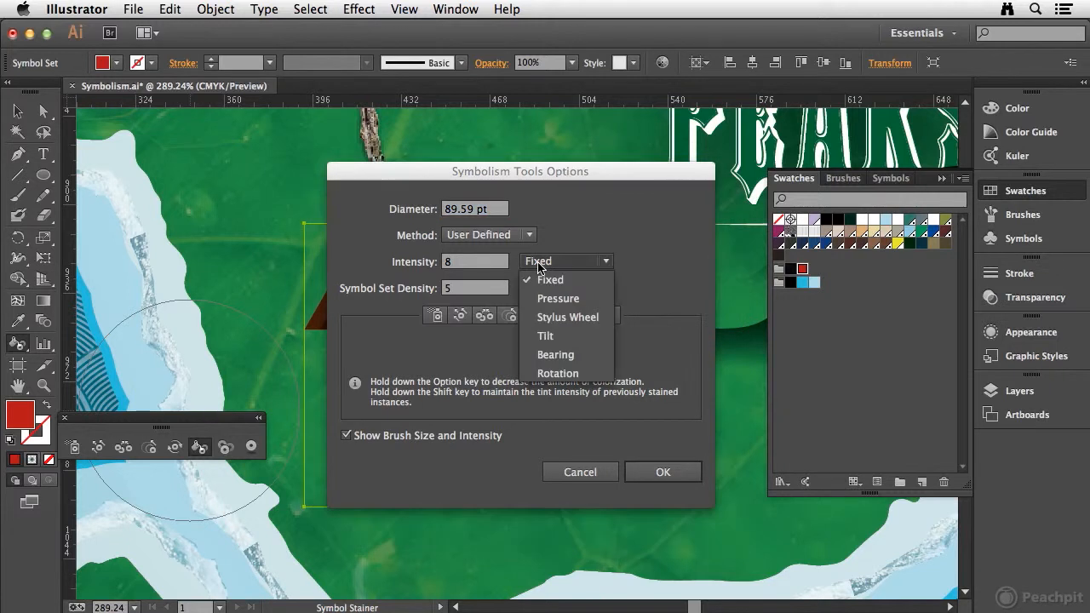
pyautogui.click(575, 300)
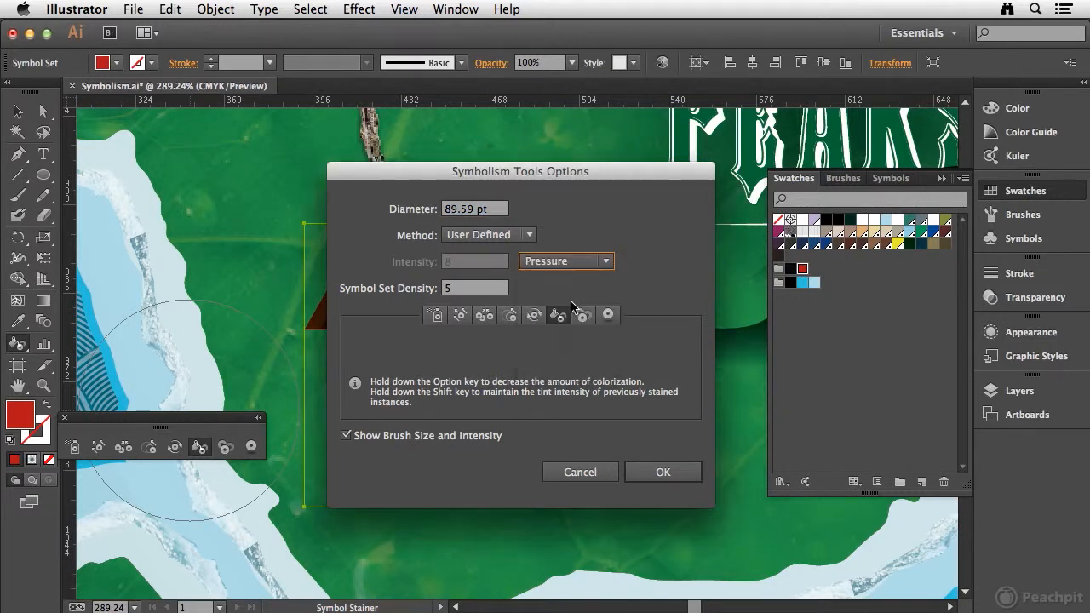
pyautogui.click(654, 471)
# Touch up the stain on the western and southern tents and reduce the red tint on the northeastern tent.
pyautogui.moveTo(374, 293)
pyautogui.mouseDown()
pyautogui.moveTo(513, 431)
pyautogui.moveTo(447, 434)
pyautogui.mouseUp()
pyautogui.moveTo(412, 330)
pyautogui.mouseDown()
pyautogui.moveTo(602, 447)
pyautogui.moveTo(516, 483)
pyautogui.mouseUp()
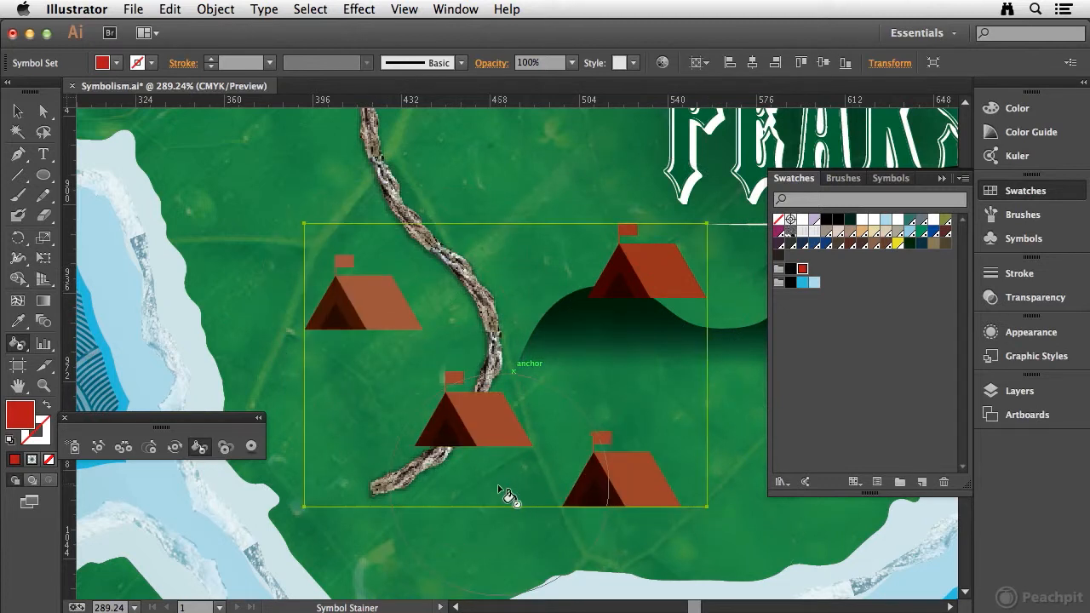
pyautogui.moveTo(655, 314)
pyautogui.mouseDown()
pyautogui.moveTo(641, 334)
pyautogui.moveTo(630, 327)
pyautogui.mouseUp()
pyautogui.moveTo(674, 264)
pyautogui.mouseDown()
pyautogui.moveTo(630, 315)
pyautogui.moveTo(664, 282)
pyautogui.moveTo(637, 325)
pyautogui.moveTo(645, 321)
pyautogui.moveTo(666, 278)
pyautogui.moveTo(632, 321)
pyautogui.mouseUp()
pyautogui.moveTo(655, 280)
pyautogui.mouseDown()
pyautogui.moveTo(660, 329)
pyautogui.moveTo(658, 304)
pyautogui.mouseUp()
pyautogui.moveTo(666, 274)
pyautogui.mouseDown()
pyautogui.moveTo(675, 290)
pyautogui.moveTo(656, 314)
pyautogui.mouseUp()
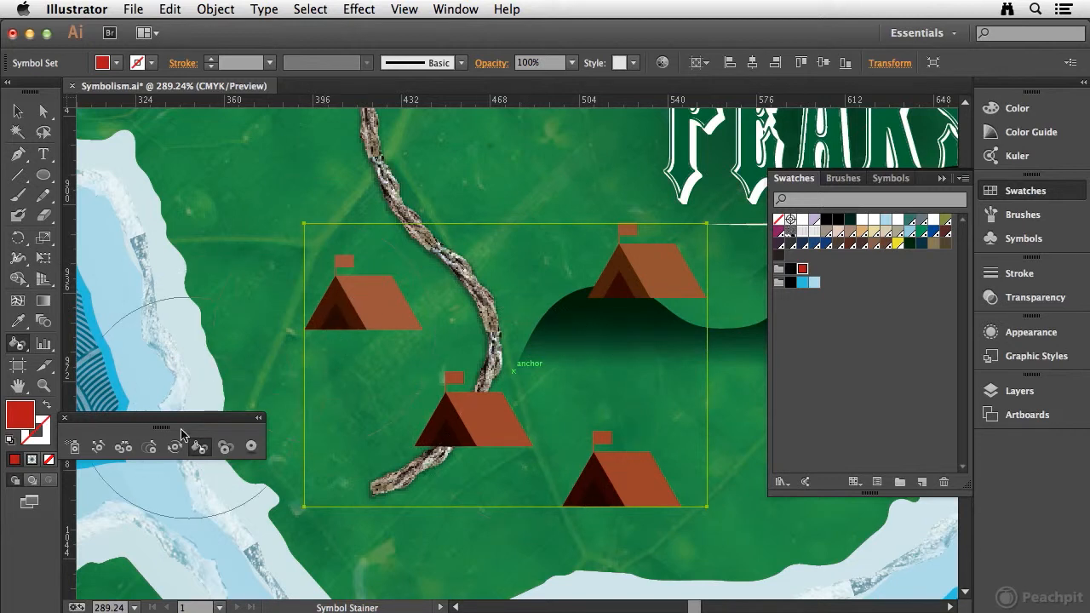
# Activate the Symbol Screener and review its Method and Intensity options, keeping User Defined and Pressure.
pyautogui.press('v')
pyautogui.press('super+minus')
pyautogui.press('super+minus')
pyautogui.press('super+minus')
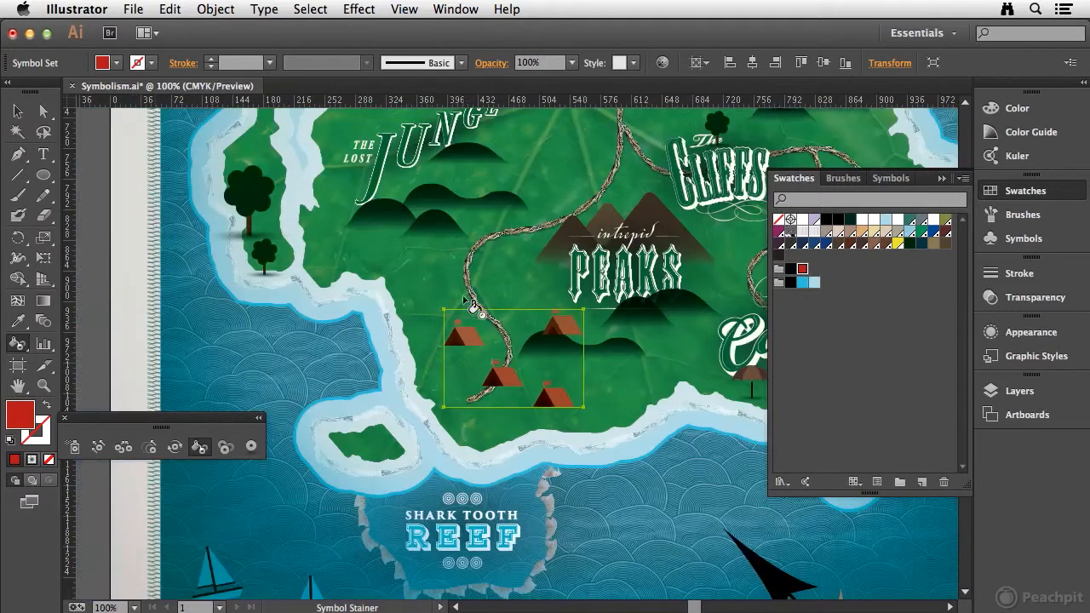
pyautogui.click(226, 447)
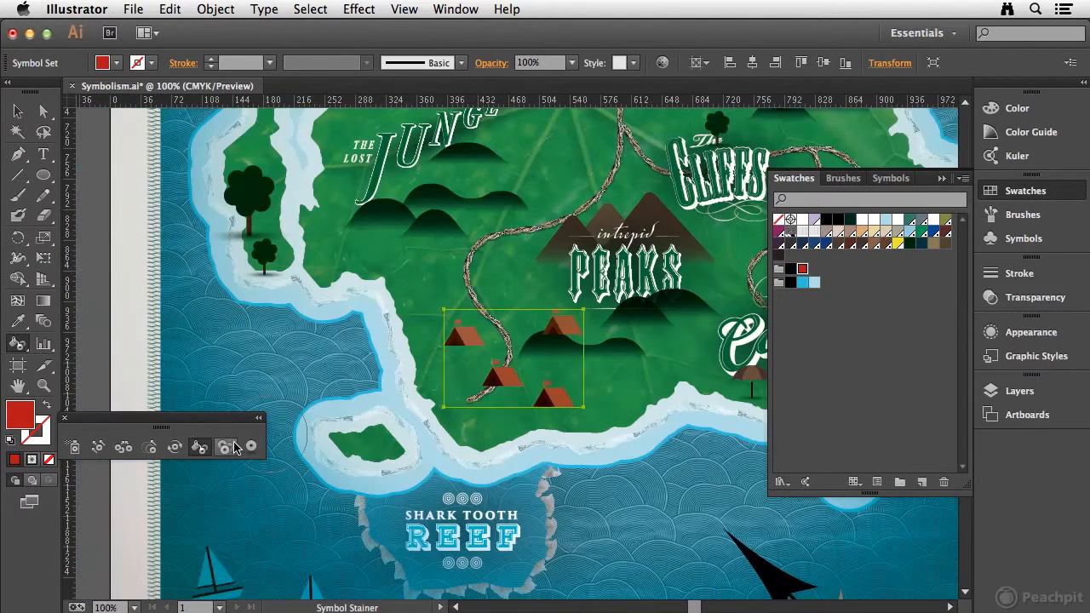
pyautogui.click(228, 449)
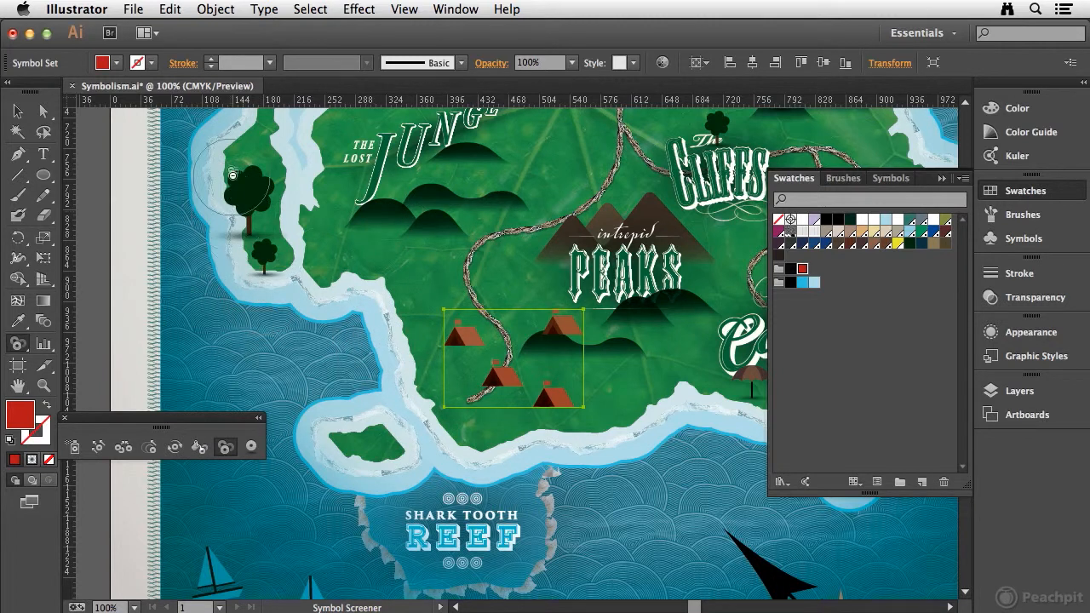
pyautogui.doubleClick(224, 448)
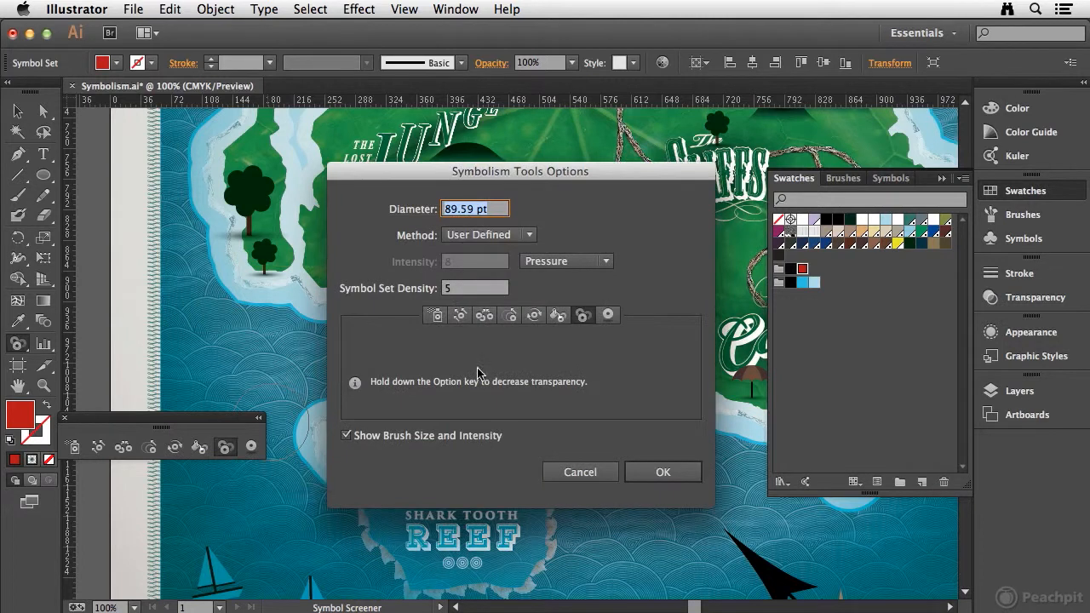
pyautogui.click(503, 236)
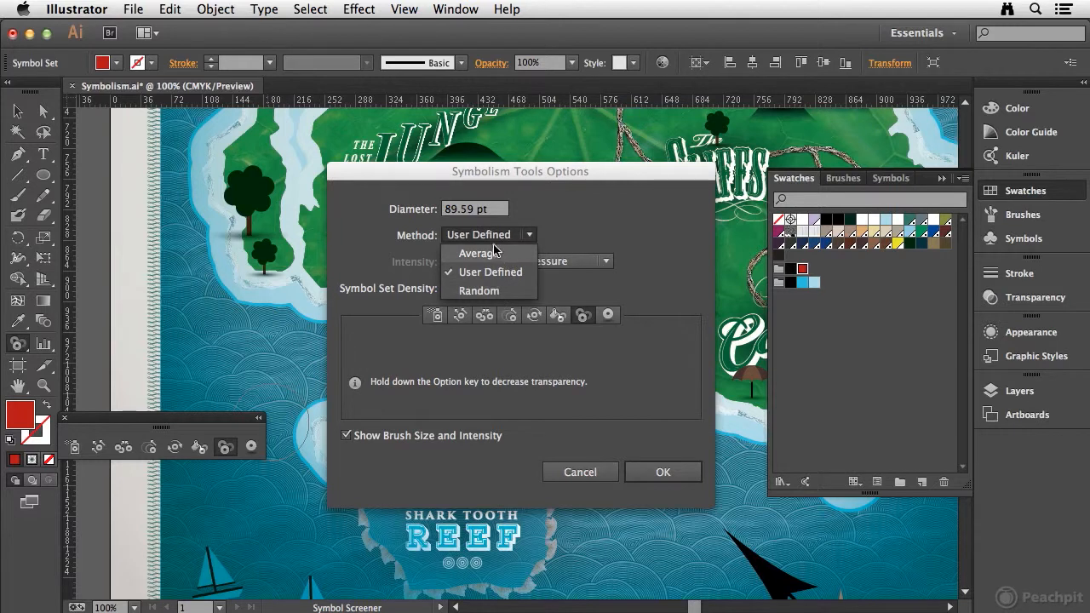
pyautogui.click(584, 262)
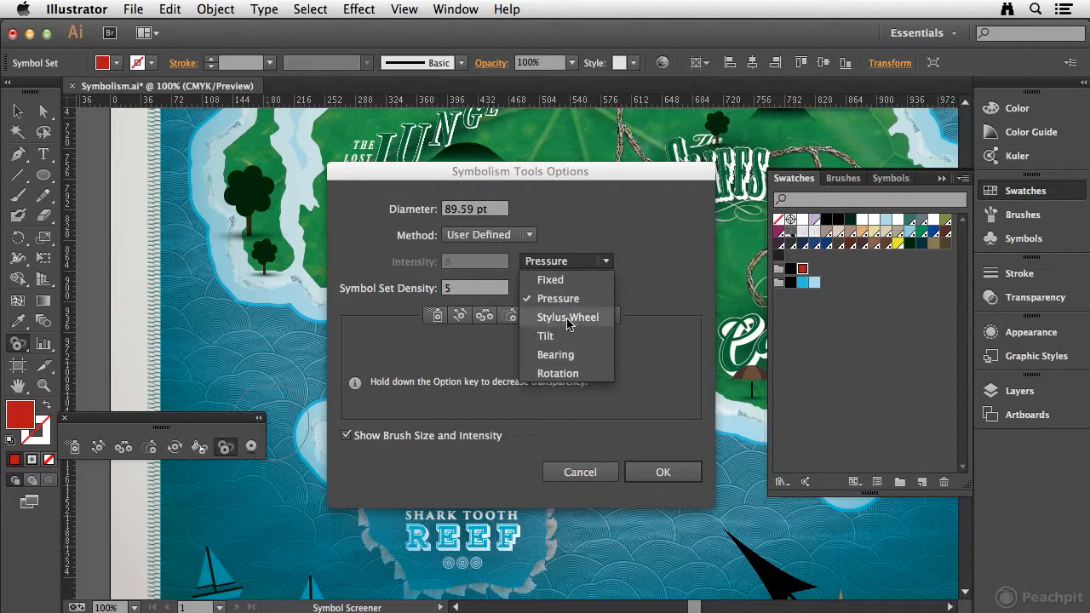
pyautogui.click(662, 375)
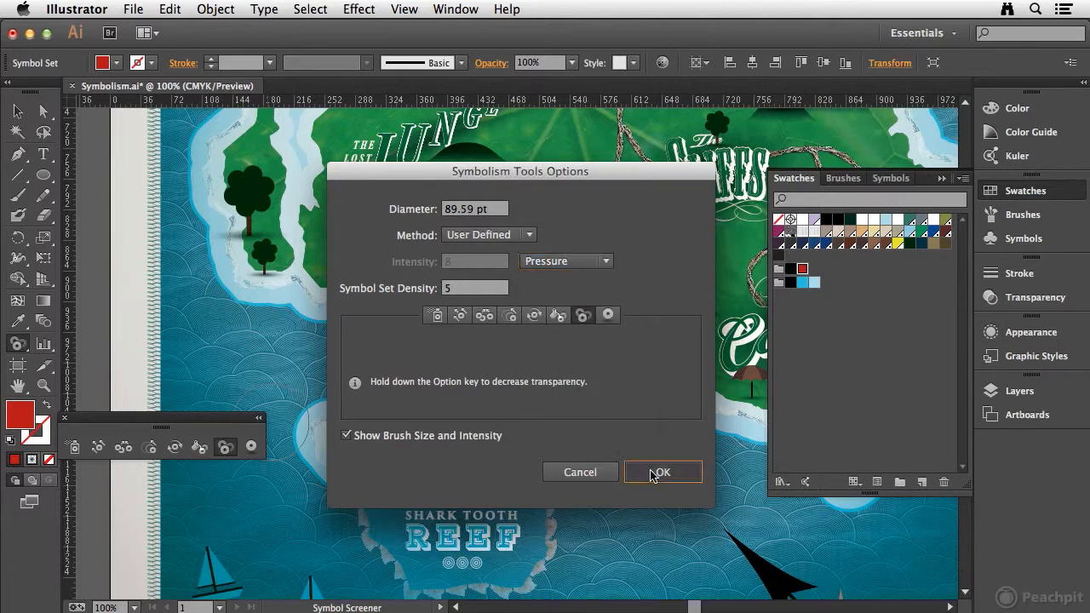
pyautogui.click(655, 473)
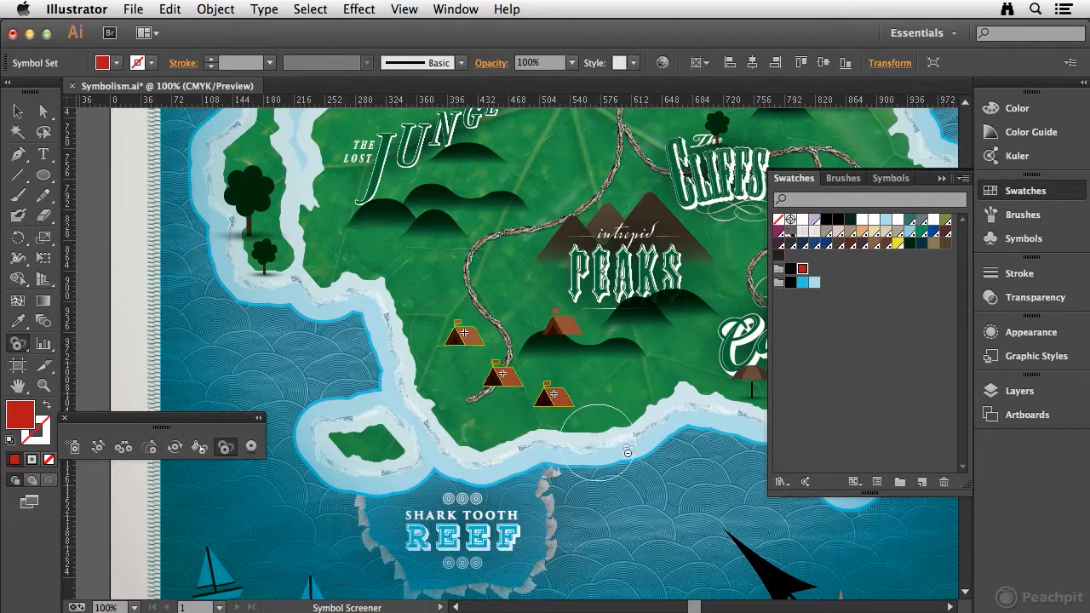
# Make the four tents more transparent with the Symbol Screener.
pyautogui.moveTo(475, 336)
pyautogui.mouseDown()
pyautogui.moveTo(551, 477)
pyautogui.moveTo(632, 334)
pyautogui.moveTo(492, 371)
pyautogui.moveTo(621, 329)
pyautogui.moveTo(448, 347)
pyautogui.moveTo(621, 329)
pyautogui.moveTo(479, 334)
pyautogui.moveTo(545, 399)
pyautogui.moveTo(502, 383)
pyautogui.moveTo(459, 343)
pyautogui.moveTo(452, 448)
pyautogui.moveTo(488, 363)
pyautogui.mouseUp()
pyautogui.moveTo(547, 410)
pyautogui.mouseDown()
pyautogui.moveTo(538, 406)
pyautogui.moveTo(626, 413)
pyautogui.moveTo(597, 366)
pyautogui.mouseUp()
pyautogui.moveTo(583, 306)
pyautogui.mouseDown()
pyautogui.moveTo(554, 330)
pyautogui.moveTo(504, 431)
pyautogui.mouseUp()
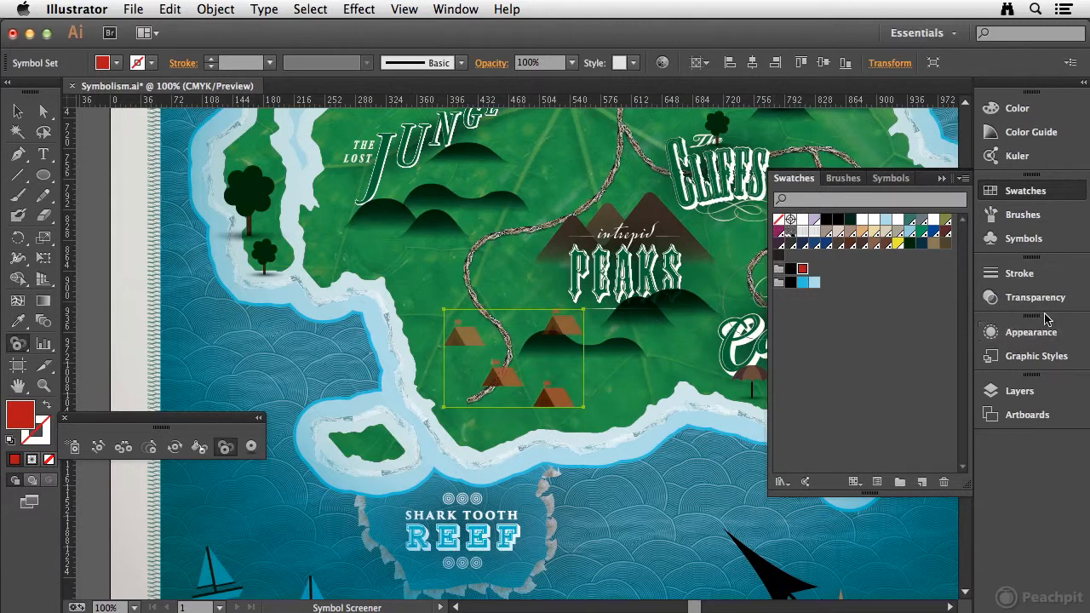
# Check the selected tent set's blending and opacity settings in the transparency options.
pyautogui.click(1056, 298)
pyautogui.click(17, 112)
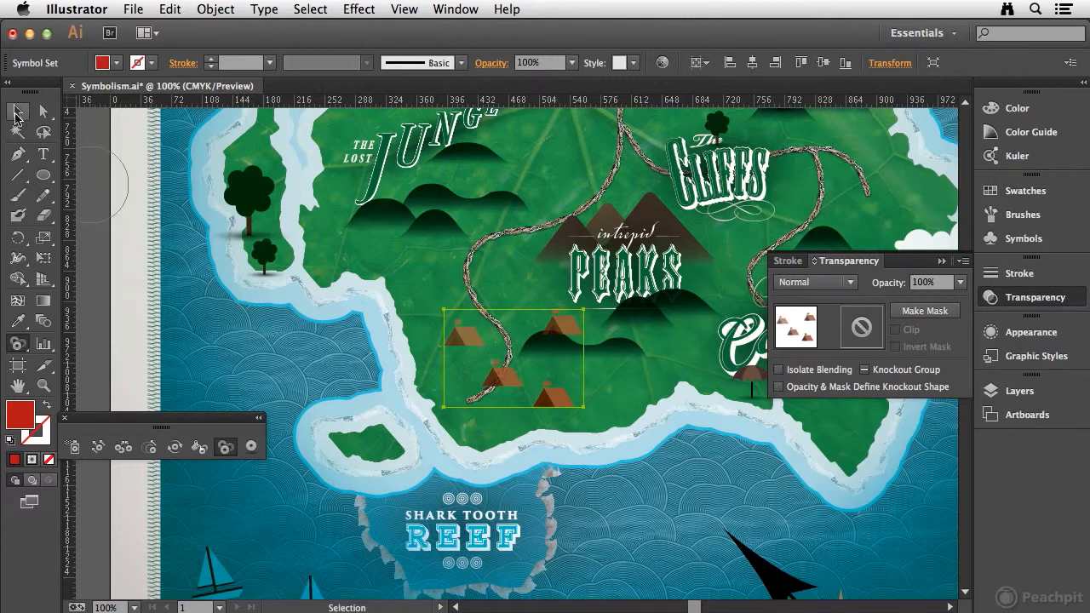
pyautogui.click(428, 353)
pyautogui.click(460, 337)
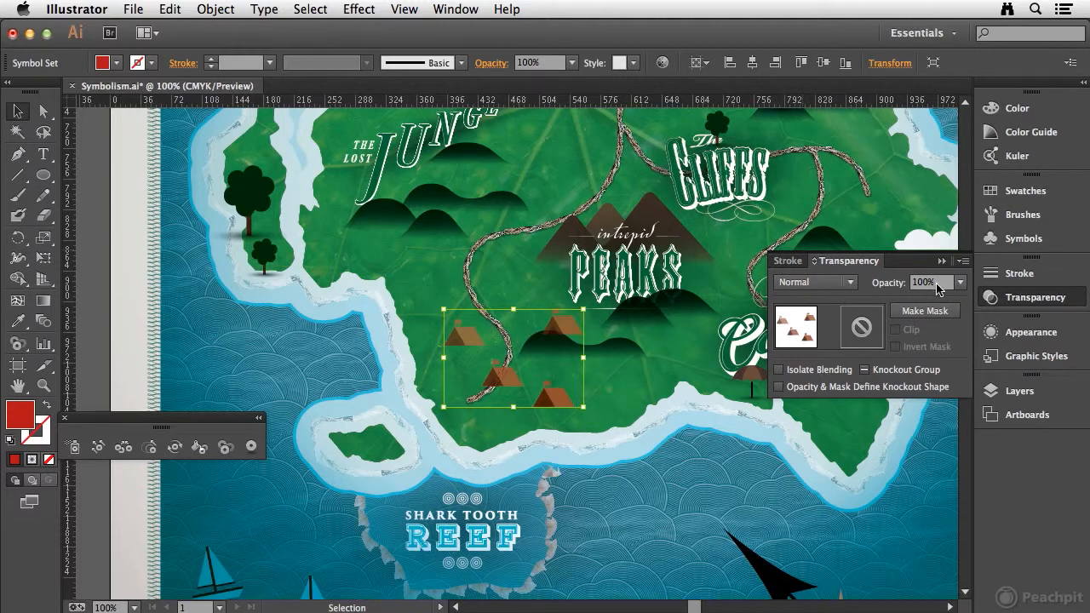
pyautogui.click(1038, 304)
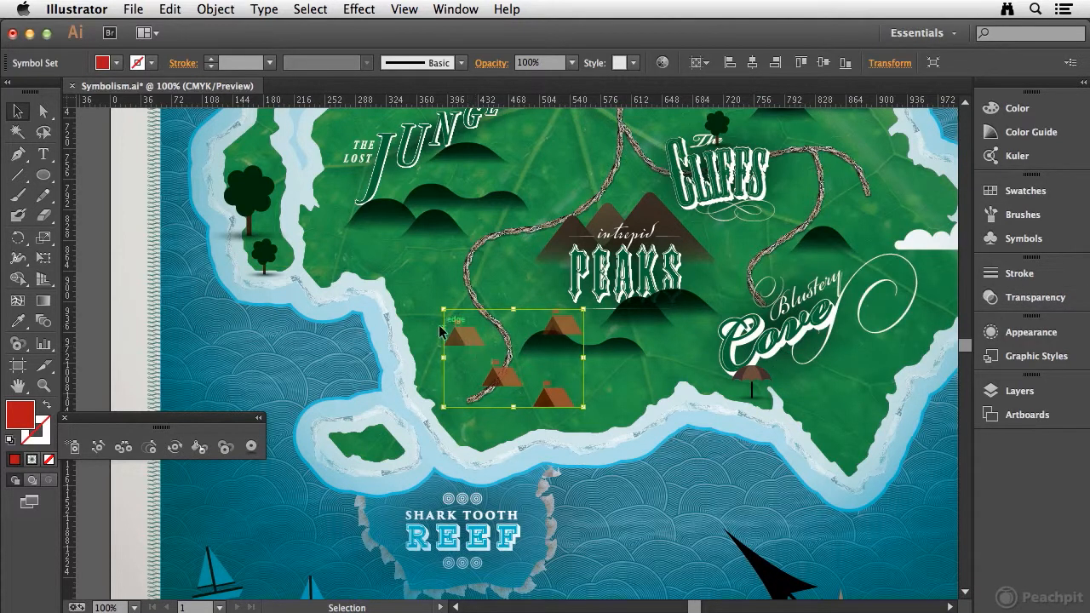
# Decrease the transparency of the tent on the path and the westernmost tent with the Symbol Screener.
pyautogui.click(225, 447)
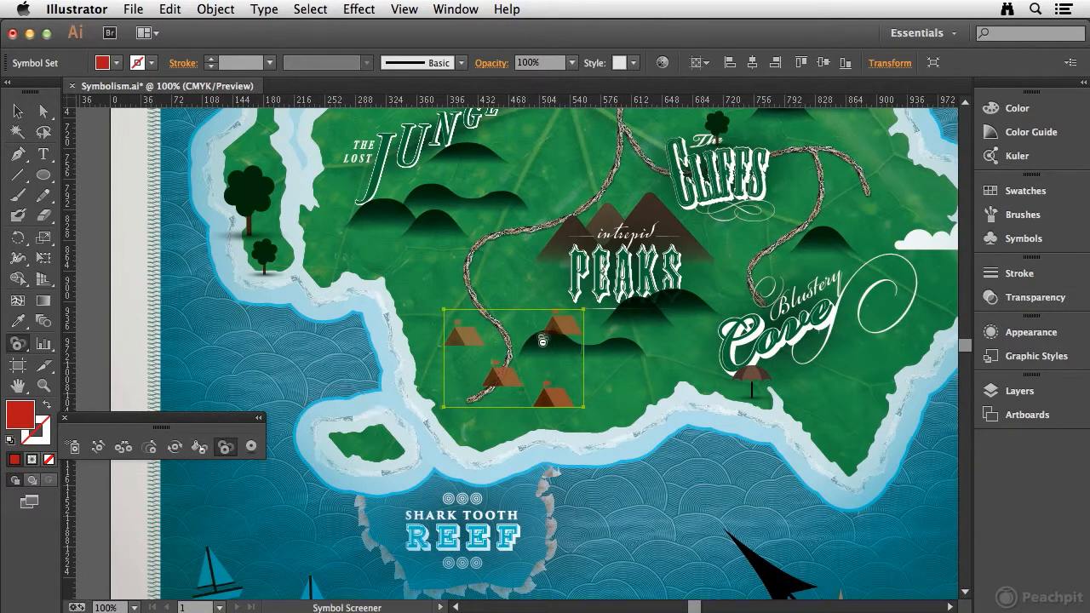
pyautogui.moveTo(520, 390); pyautogui.dragTo(502, 381)
pyautogui.moveTo(476, 340)
pyautogui.mouseDown()
pyautogui.moveTo(462, 333)
pyautogui.moveTo(477, 349)
pyautogui.moveTo(463, 328)
pyautogui.moveTo(479, 348)
pyautogui.mouseUp()
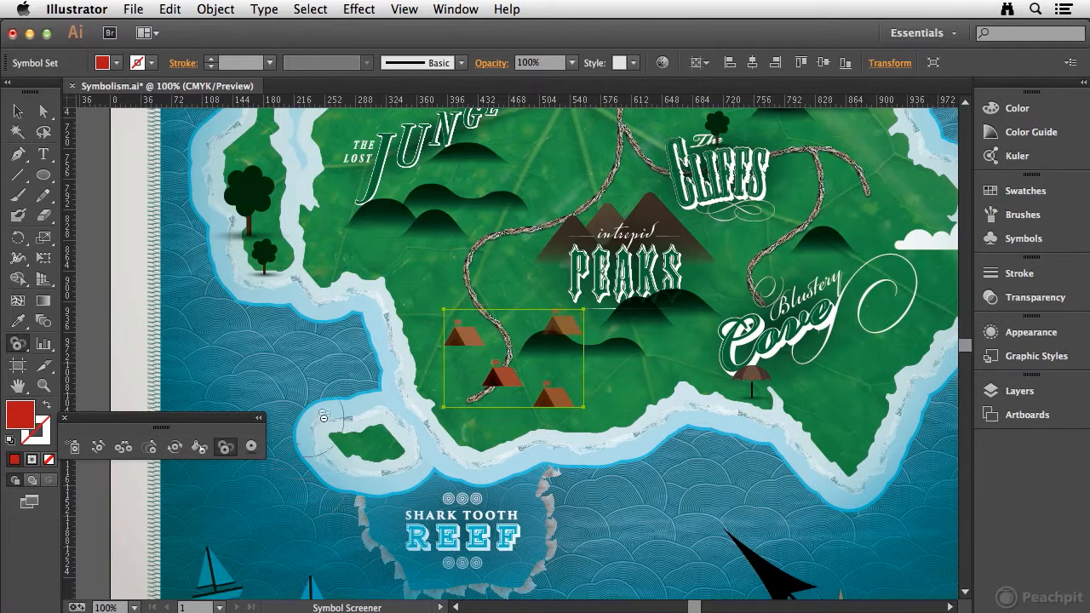
# Apply the black gradient graphic style across the four tents with the Symbol Styler.
pyautogui.click(251, 448)
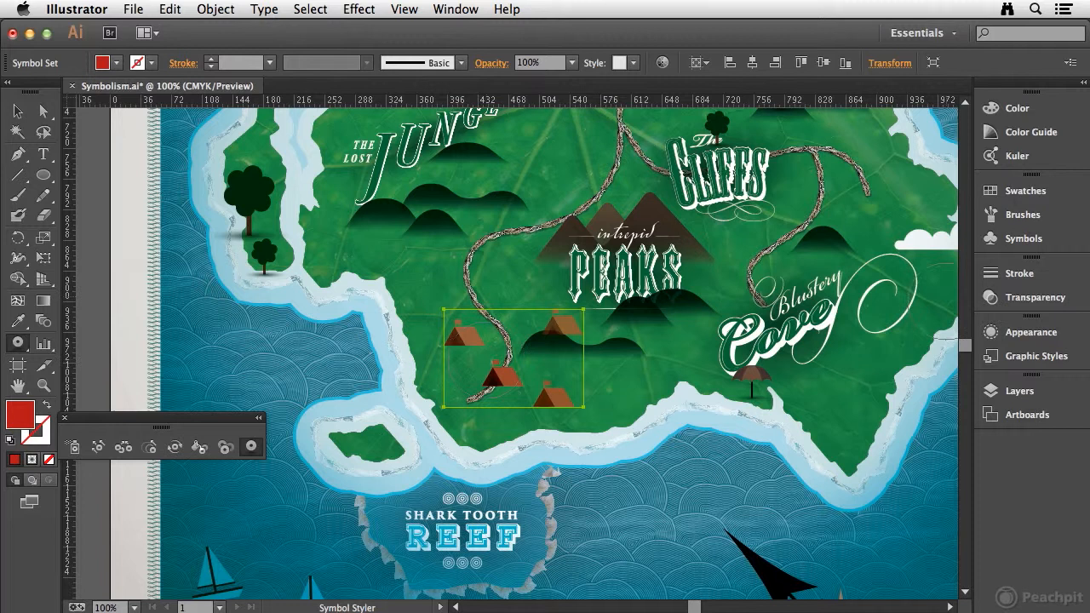
pyautogui.click(1055, 363)
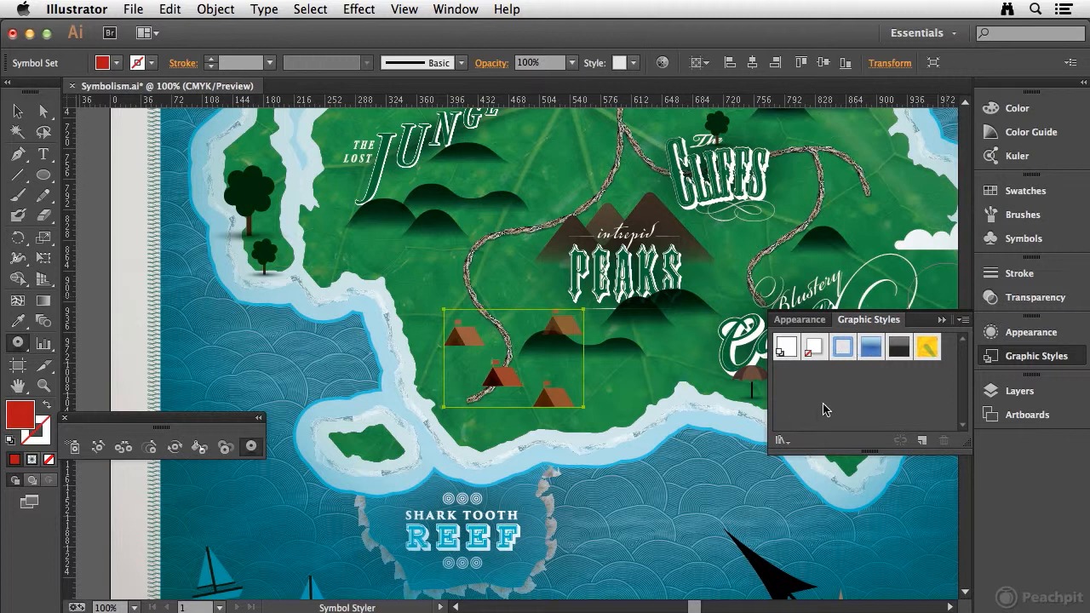
pyautogui.click(899, 347)
pyautogui.moveTo(542, 405)
pyautogui.mouseDown()
pyautogui.moveTo(461, 322)
pyautogui.moveTo(605, 391)
pyautogui.mouseUp()
pyautogui.moveTo(693, 478); pyautogui.dragTo(707, 474)
pyautogui.moveTo(522, 347)
pyautogui.mouseDown()
pyautogui.moveTo(488, 331)
pyautogui.moveTo(637, 337)
pyautogui.moveTo(662, 392)
pyautogui.moveTo(620, 367)
pyautogui.mouseUp()
pyautogui.moveTo(602, 329)
pyautogui.mouseDown()
pyautogui.moveTo(516, 404)
pyautogui.moveTo(507, 441)
pyautogui.moveTo(571, 312)
pyautogui.moveTo(528, 431)
pyautogui.moveTo(588, 296)
pyautogui.moveTo(516, 453)
pyautogui.mouseUp()
pyautogui.moveTo(572, 398)
pyautogui.mouseDown()
pyautogui.moveTo(406, 337)
pyautogui.moveTo(457, 406)
pyautogui.moveTo(448, 335)
pyautogui.mouseUp()
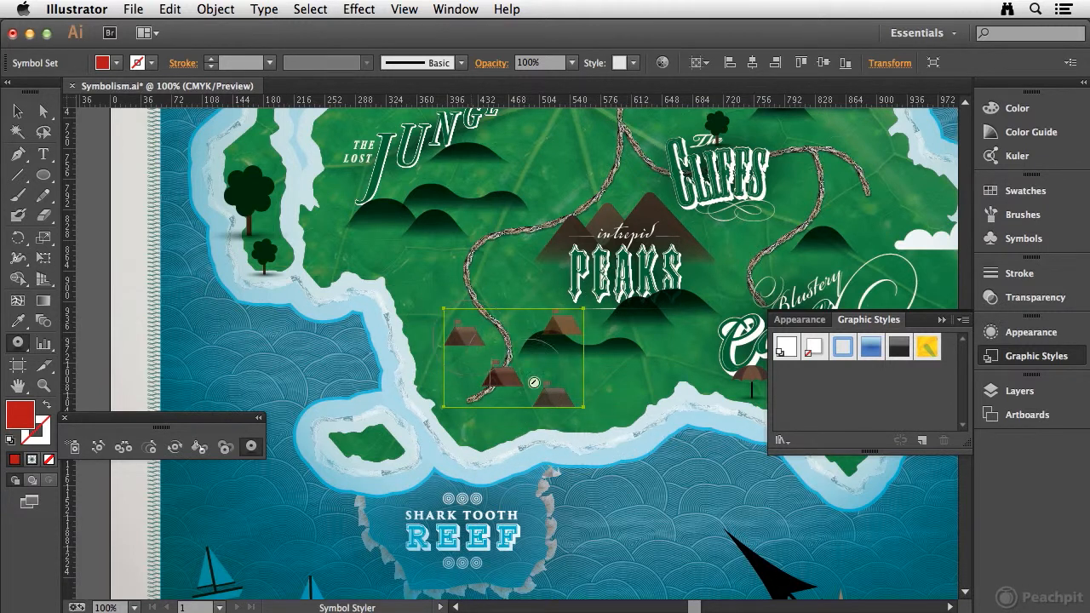